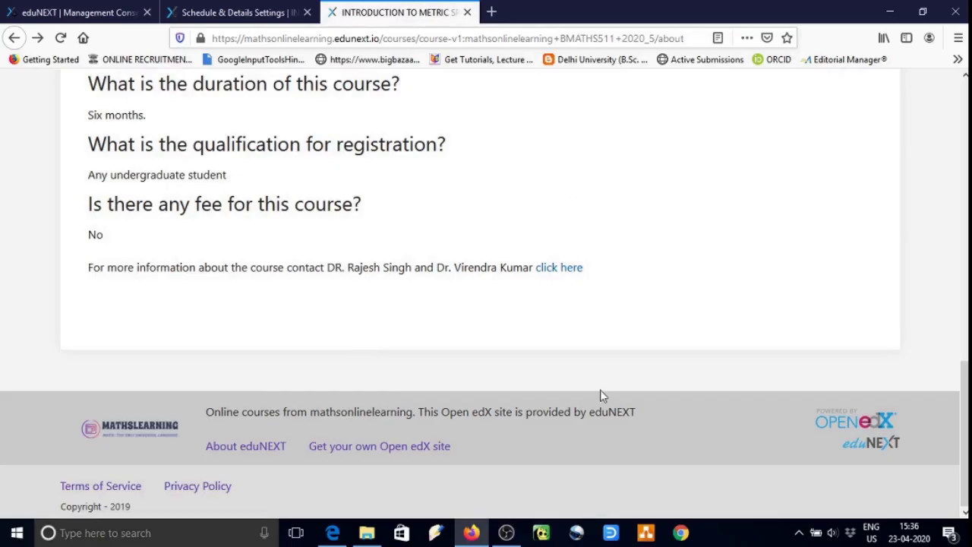
- Switch to the eduNEXT management console and open the microsite's Basic Look & Feel settings
left_click(199, 12)
scroll(183, 154, "up", 10)
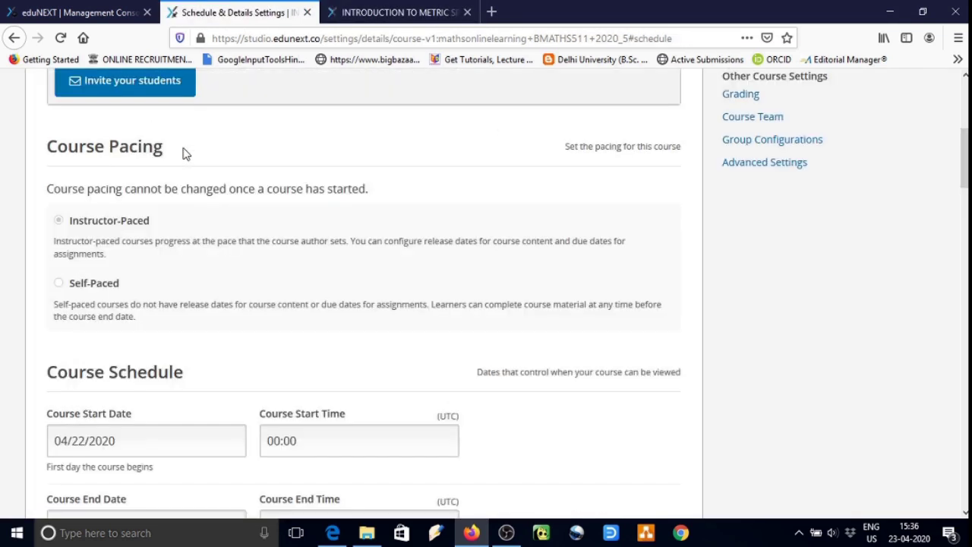
left_click(84, 12)
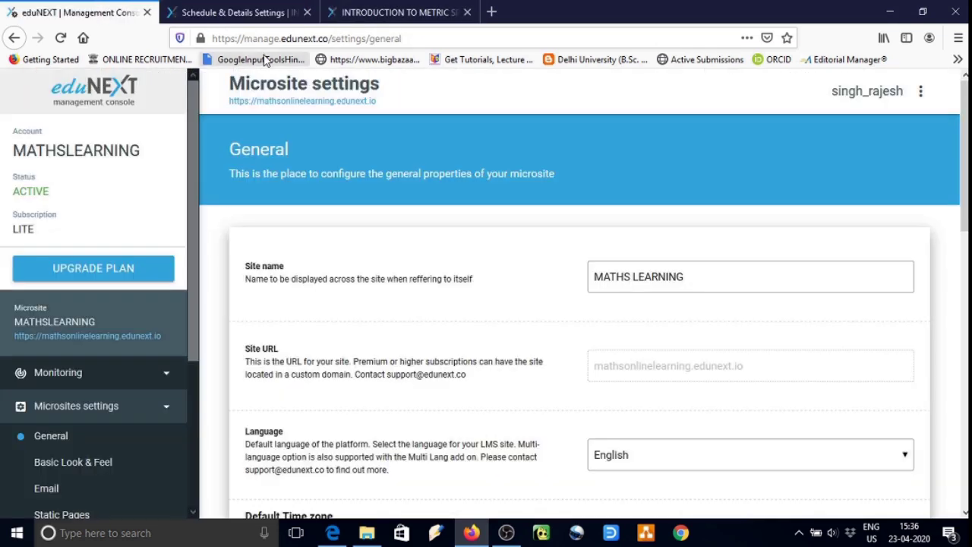
left_click(439, 37)
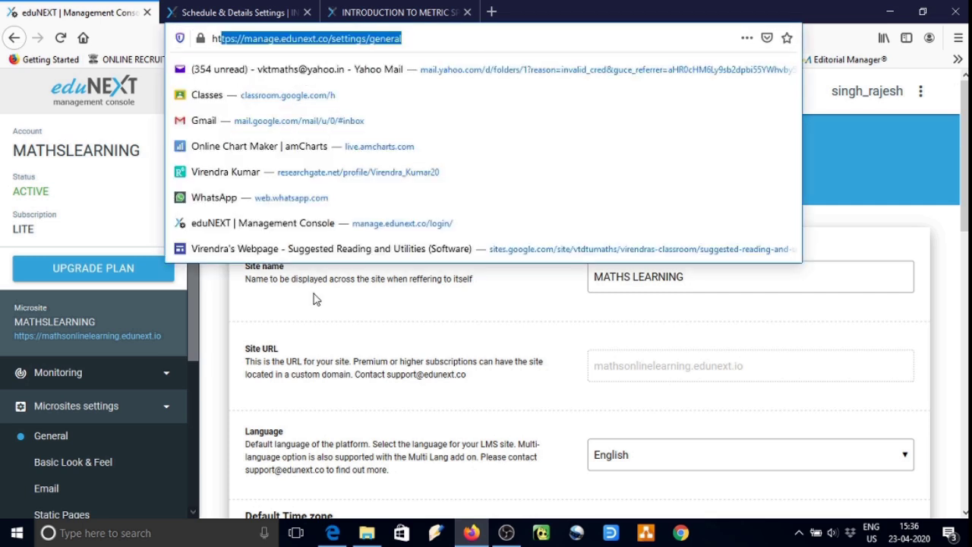
left_click(321, 322)
scroll(148, 344, "down", 2)
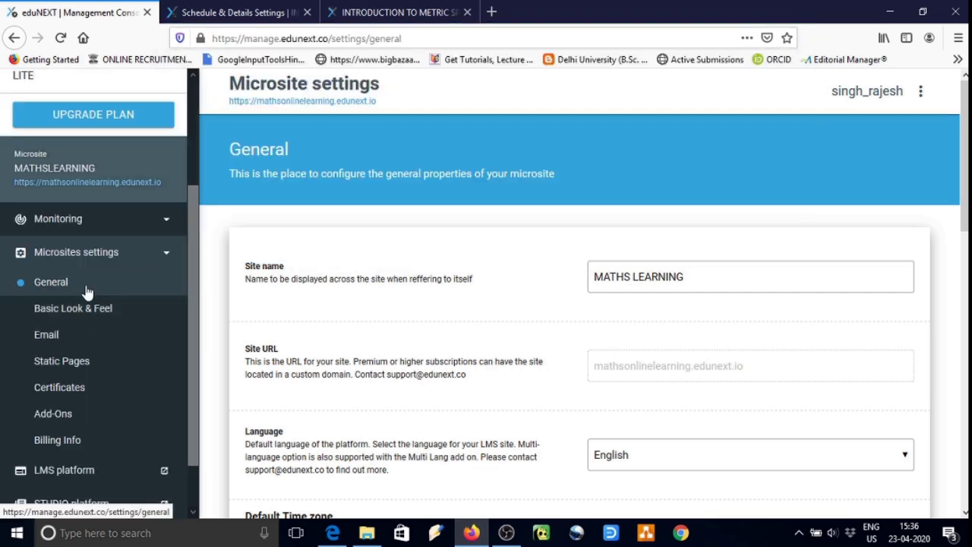
left_click(75, 308)
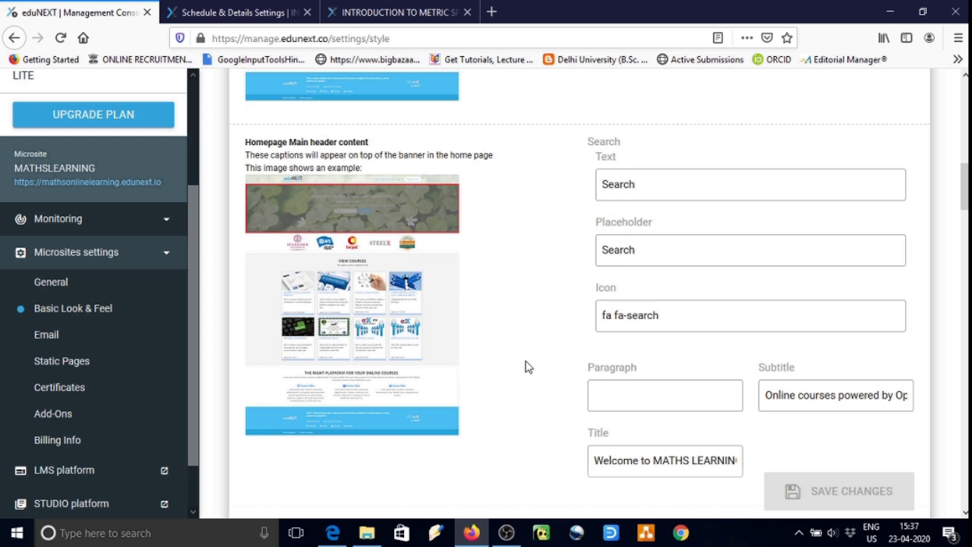
- Compare the homepage main header's subtitle in the settings with the subtitle shown on the live MATHSLEARNING homepage
scroll(524, 369, "down", 1)
scroll(524, 384, "down", 1)
scroll(524, 383, "down", 4)
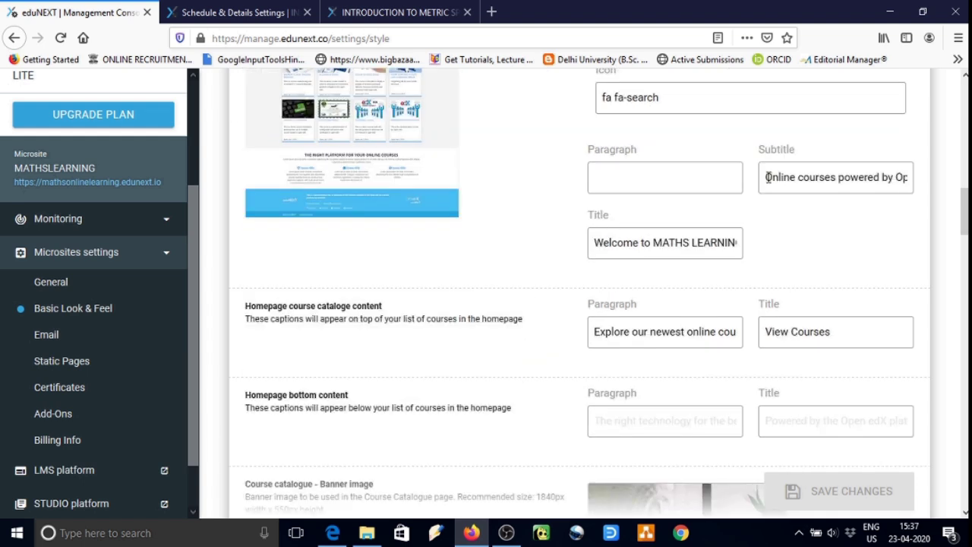
left_click_drag(768, 177, 957, 183)
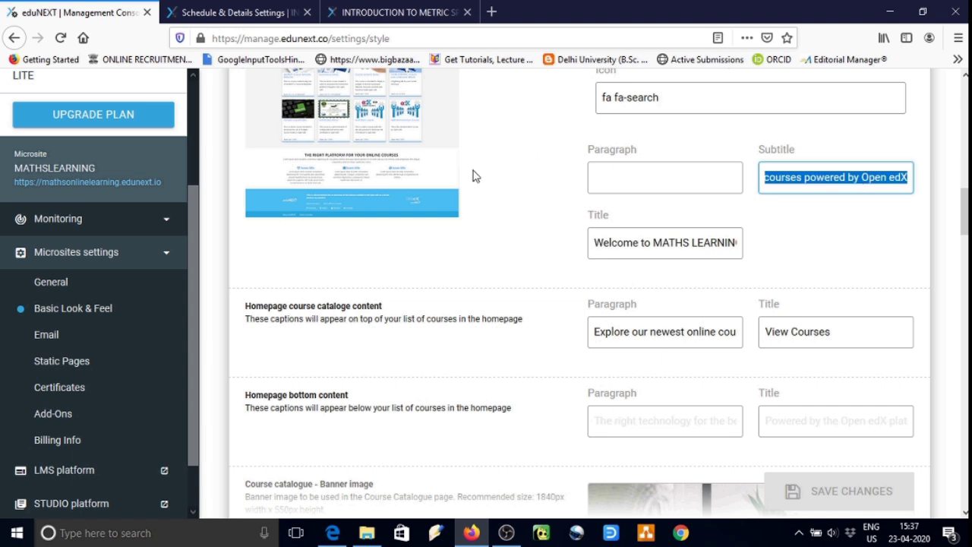
left_click(395, 13)
scroll(453, 216, "up", 10)
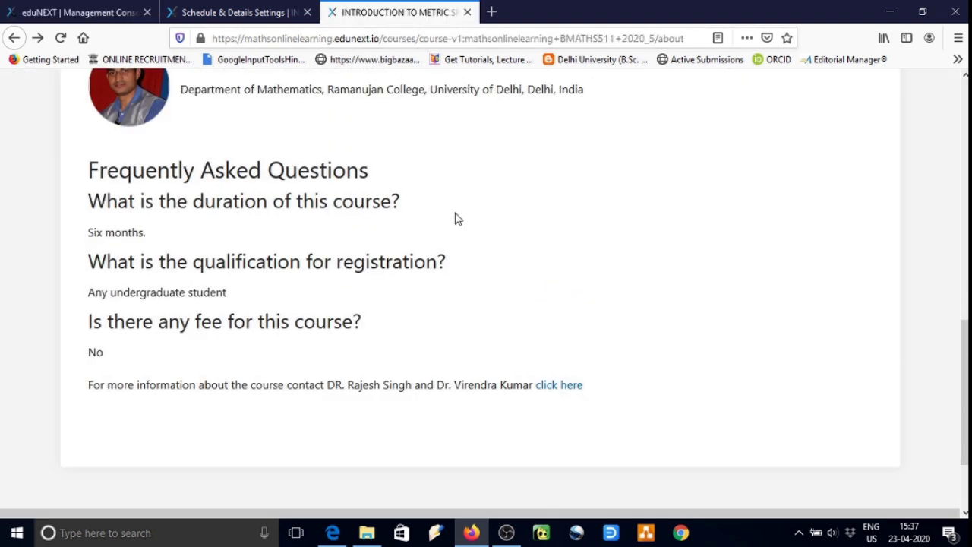
scroll(453, 216, "up", 2)
left_click(448, 255)
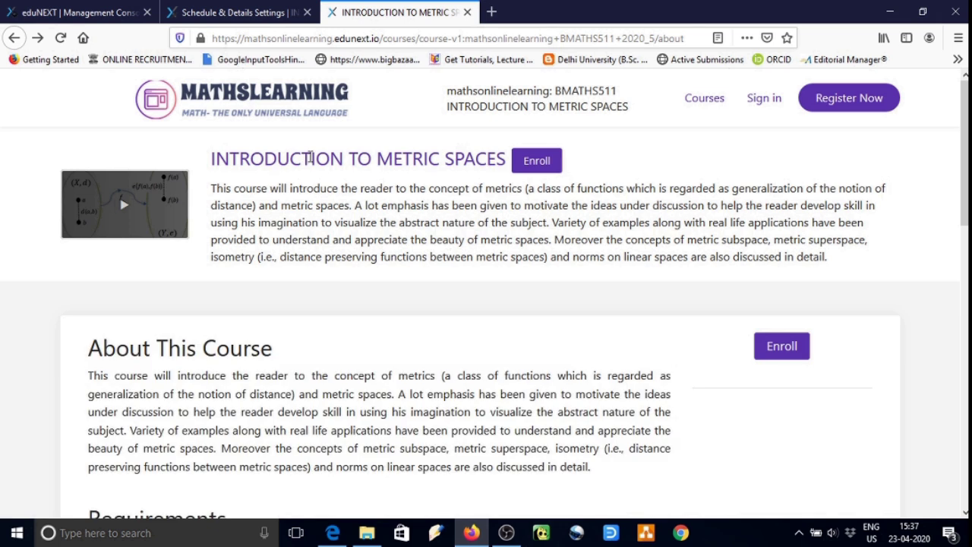
left_click(319, 95)
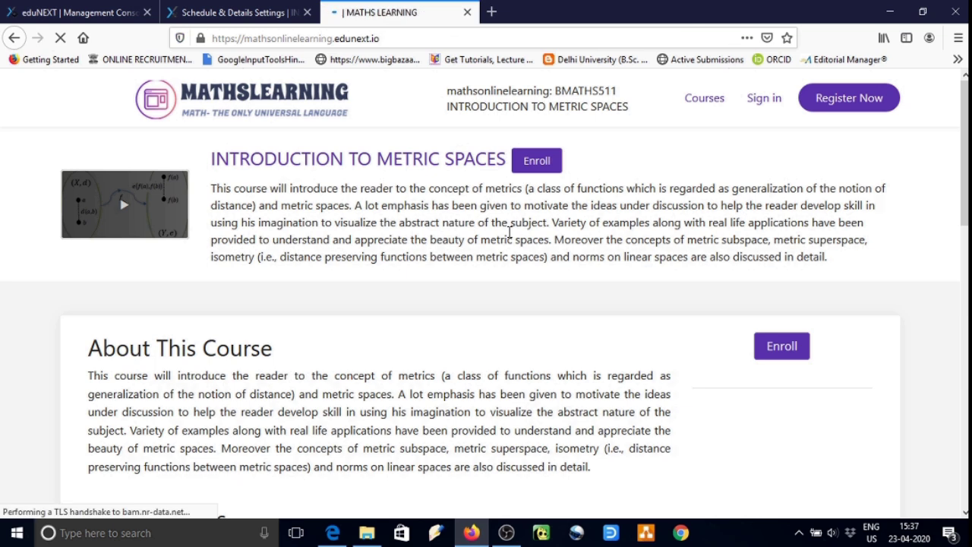
left_click_drag(328, 242, 643, 256)
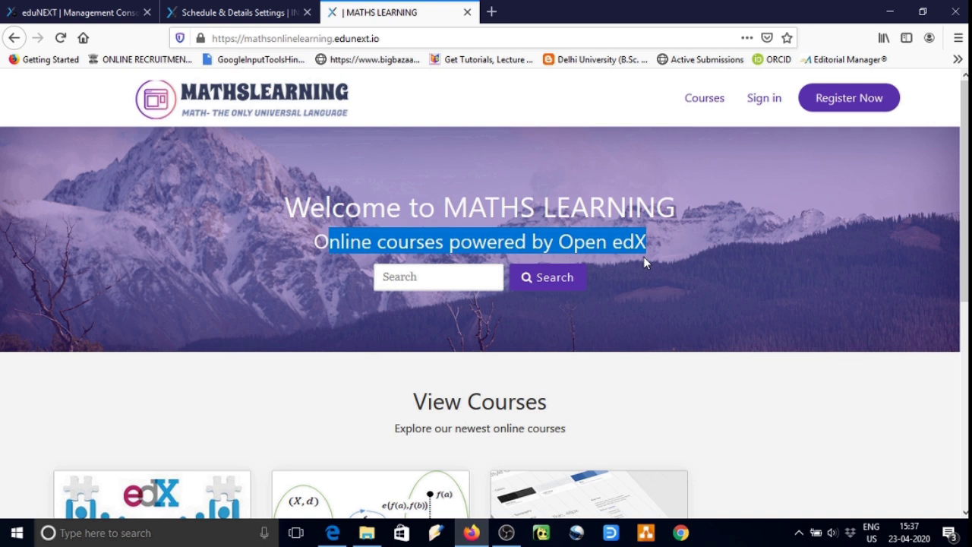
key("ctrl+Tab")
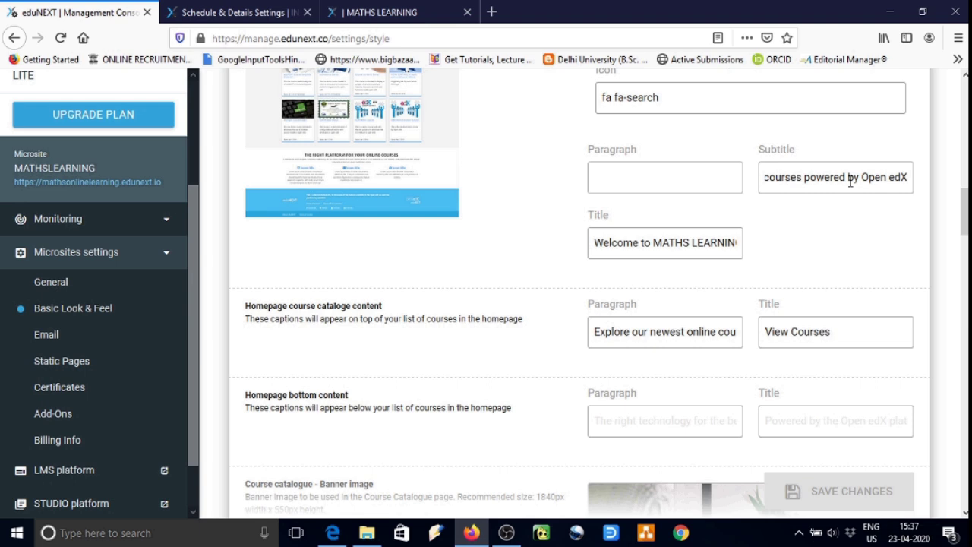
- Change the homepage header subtitle to "Online courses powered by Ramanujan College"
left_click(861, 180)
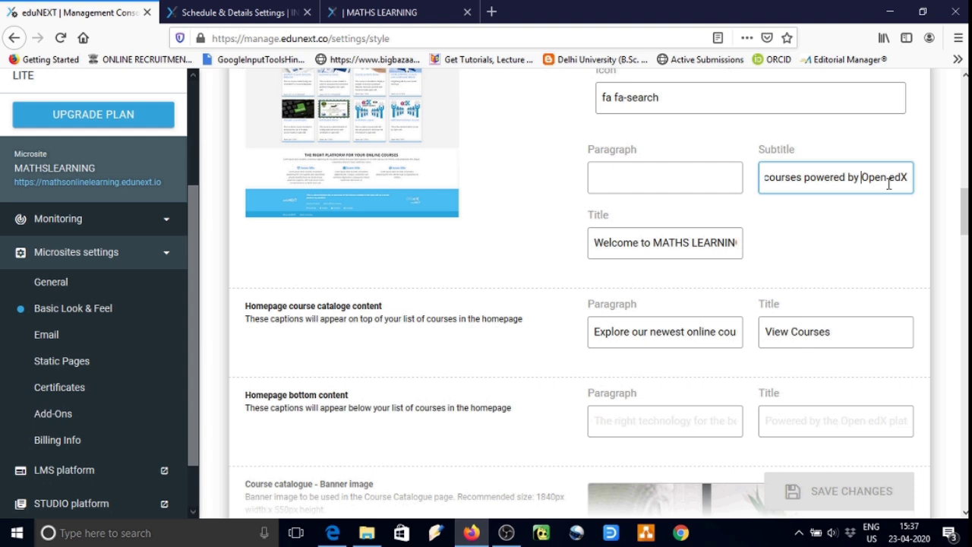
key("shift+End")
type("Ra")
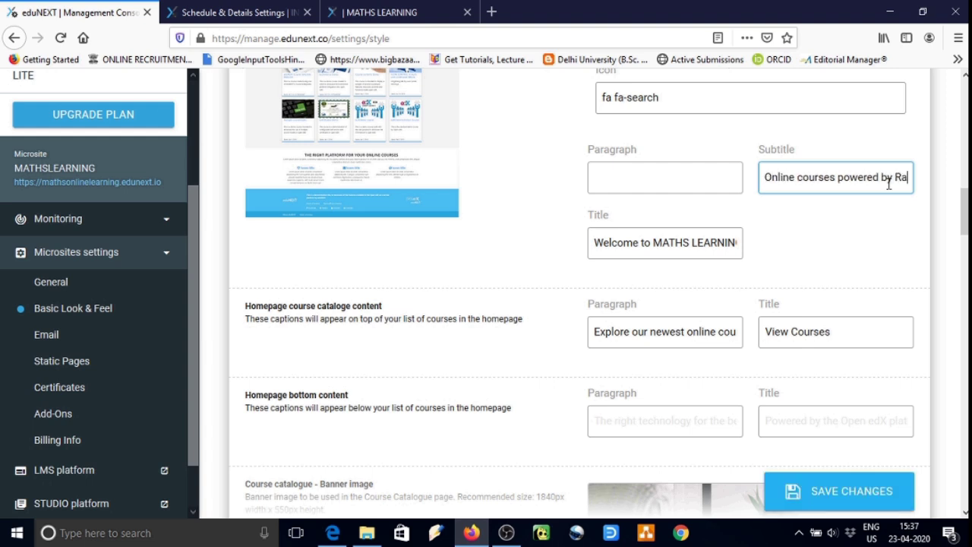
type("mand")
scroll(837, 220, "down", 1)
key("BackSpace")
key("BackSpace")
key("BackSpace")
key("BackSpace")
key("BackSpace")
type("am")
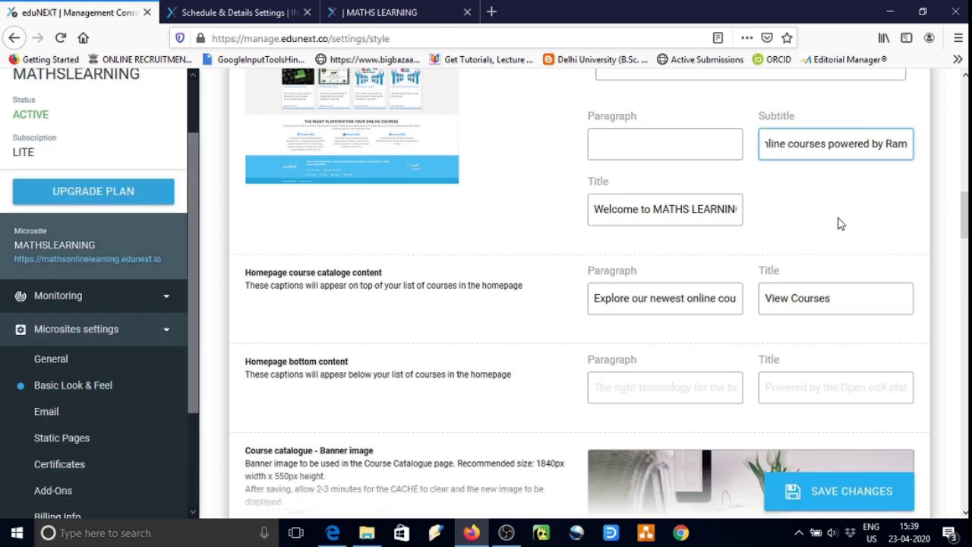
type("anuja")
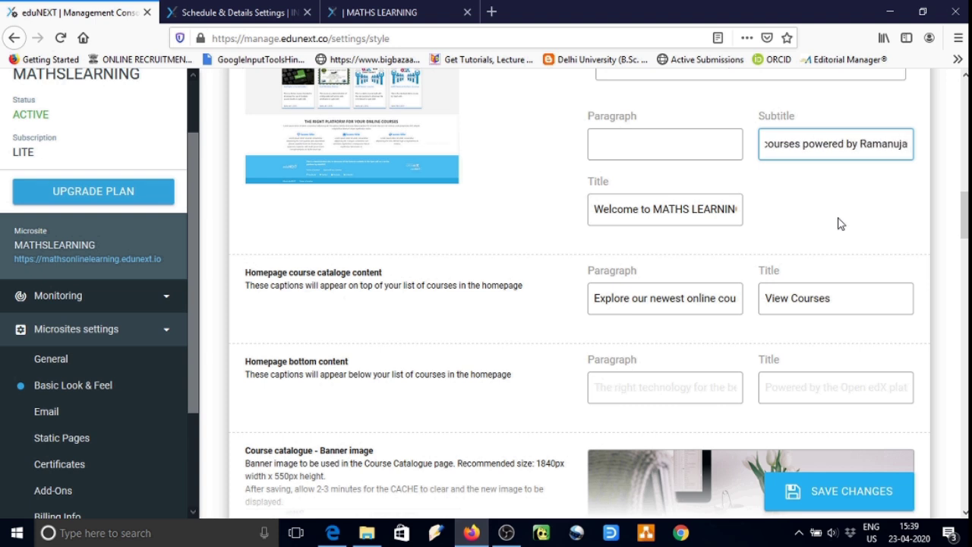
type("n Colle")
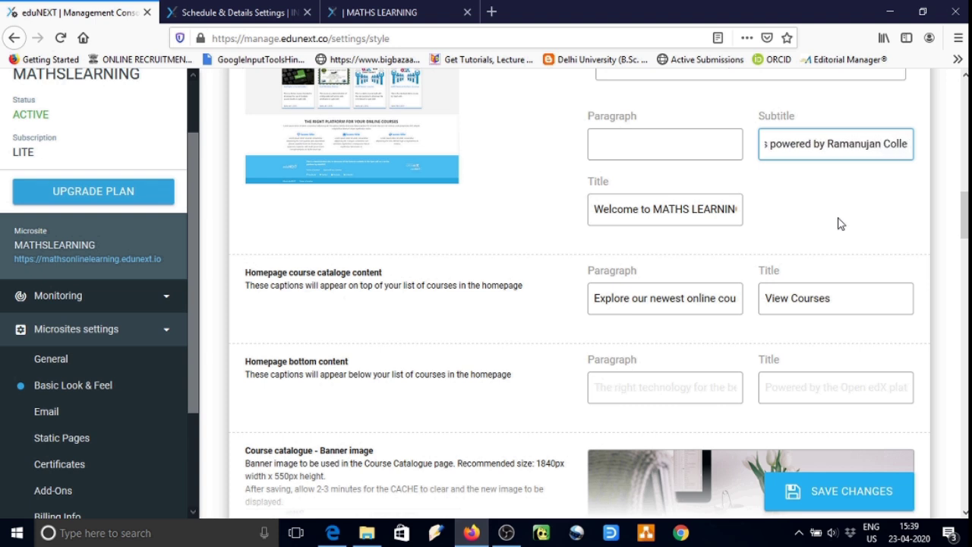
type("ge")
left_click(490, 240)
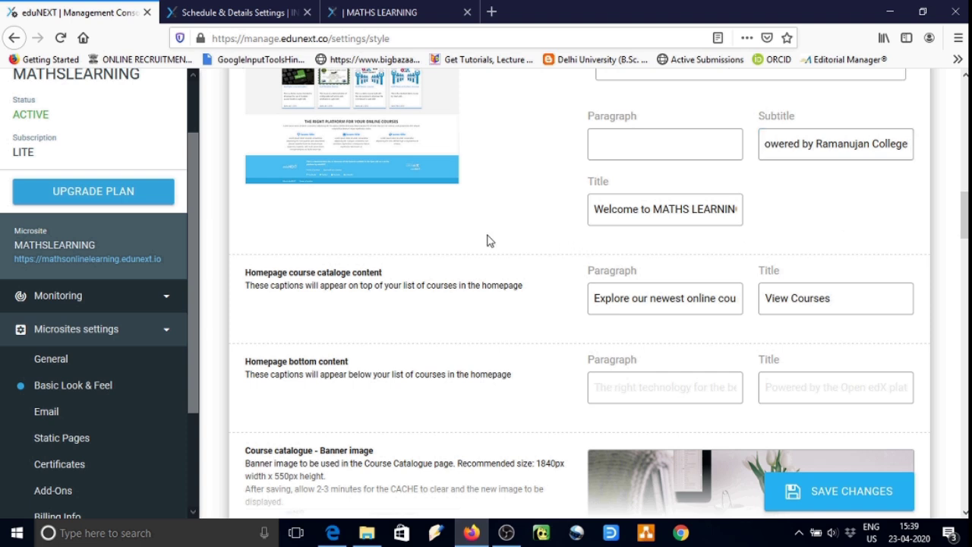
- Compare the homepage course catalogue paragraph and title captions in the settings with those on the live homepage
scroll(479, 330, "down", 2)
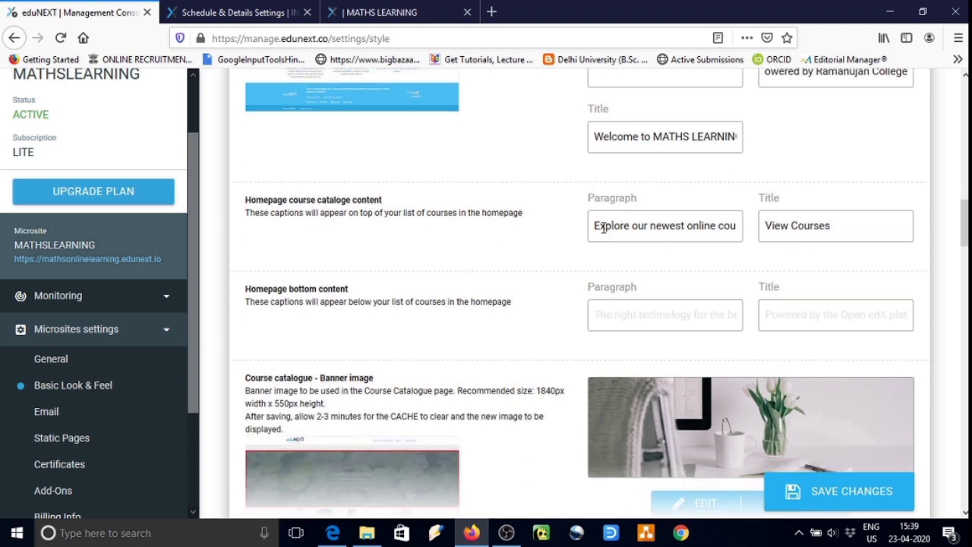
left_click_drag(601, 226, 846, 229)
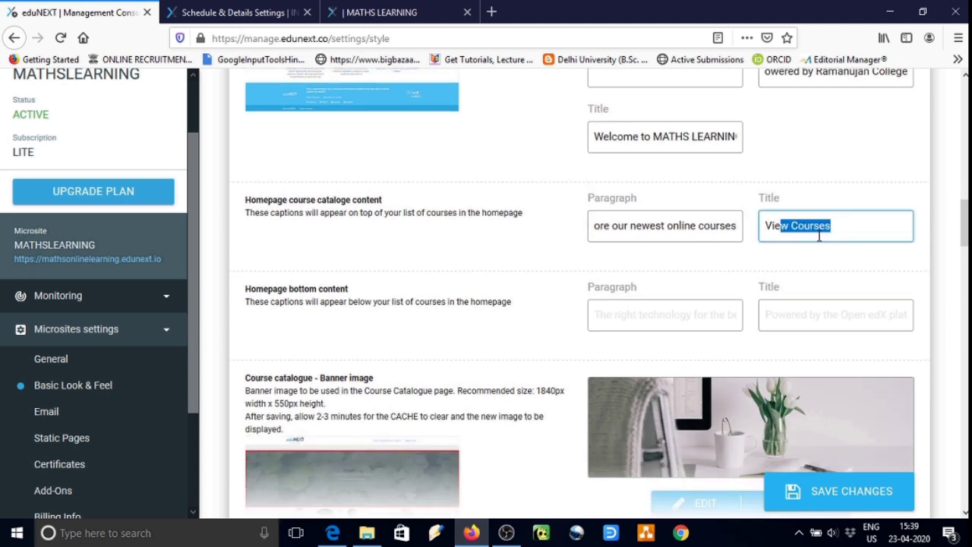
left_click(354, 12)
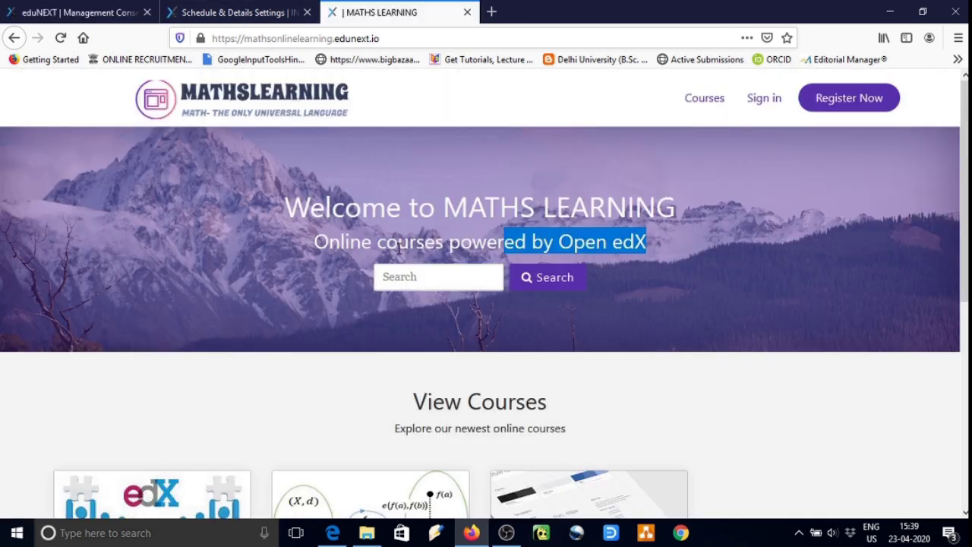
scroll(299, 334, "down", 3)
left_click_drag(414, 182, 541, 212)
key("ctrl+Tab")
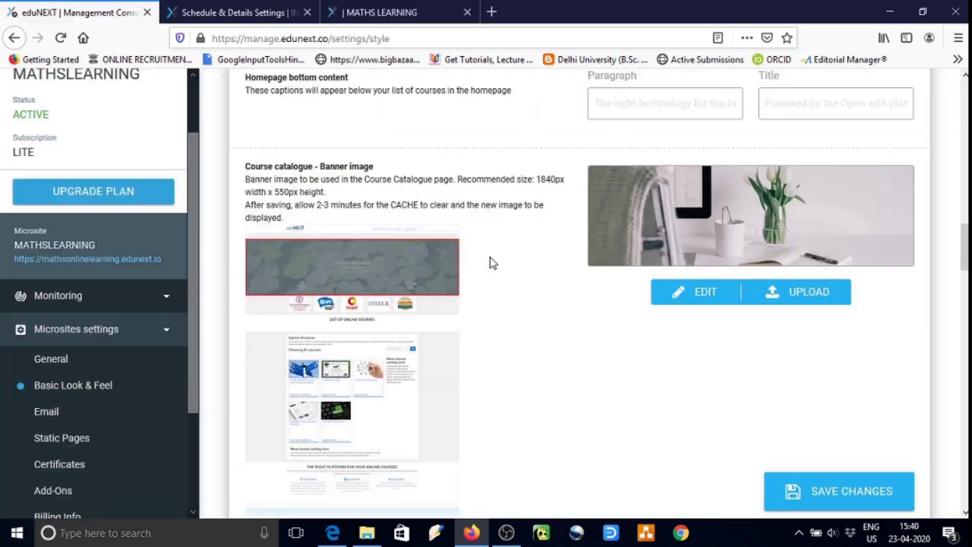
- Upload the University_of_Delhi image from the Desktop as the footer logo, accept its crop and save the changes
scroll(488, 260, "down", 5)
scroll(489, 263, "down", 3)
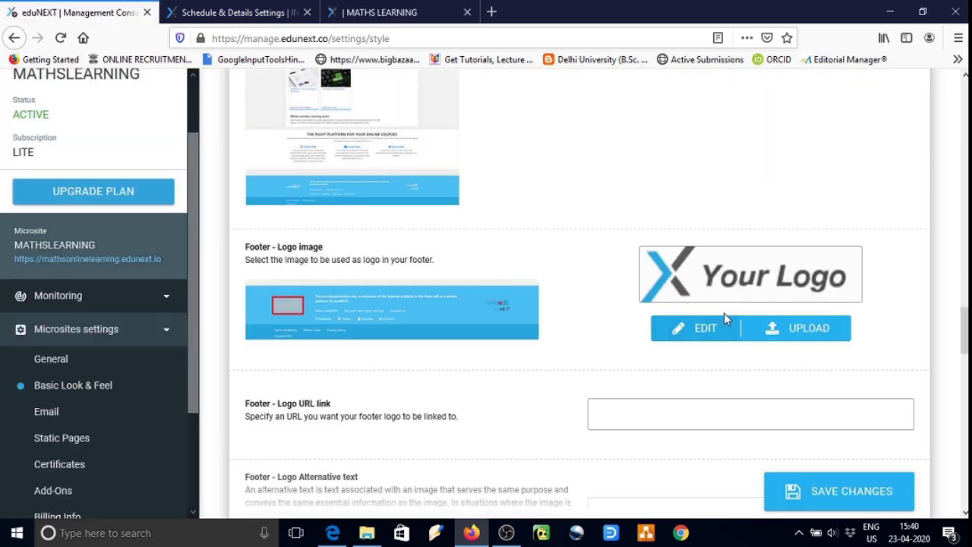
left_click(380, 10)
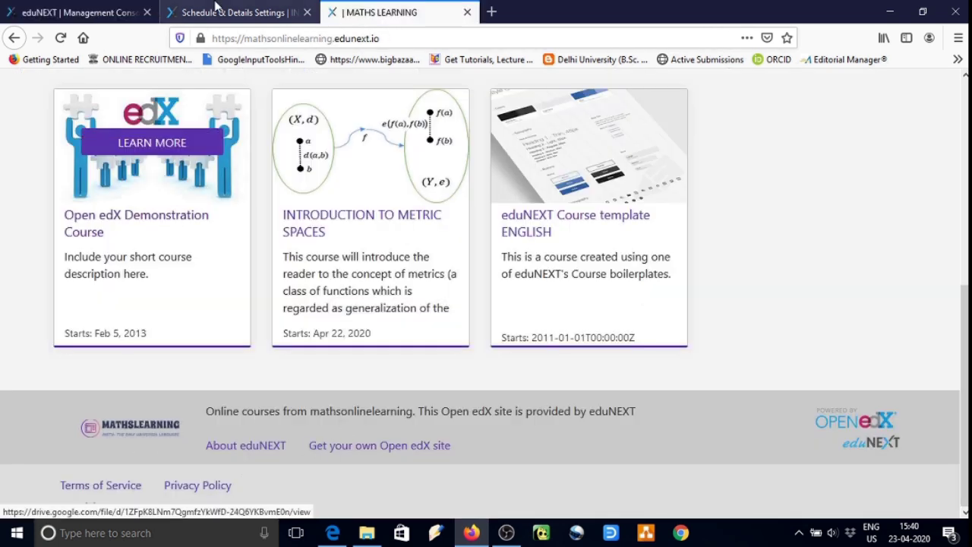
left_click(118, 9)
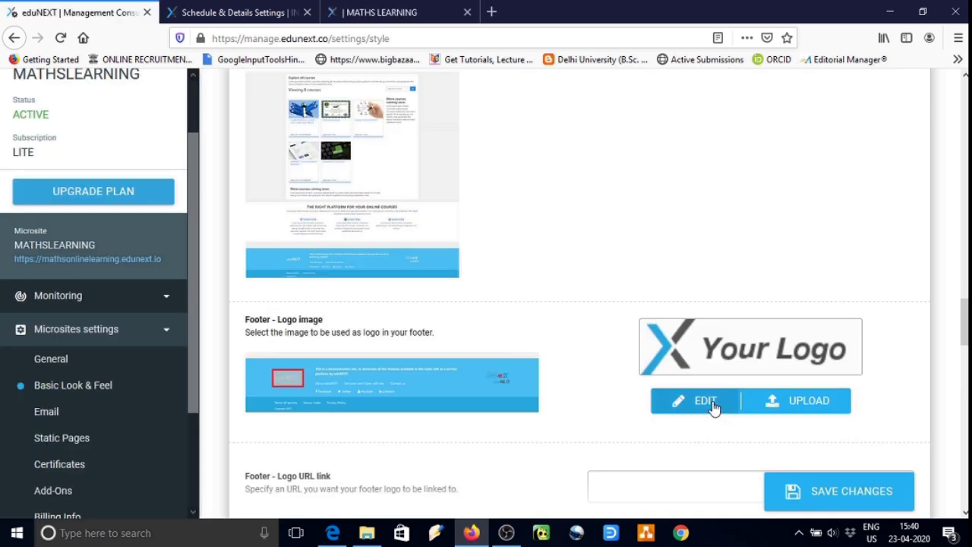
left_click(714, 407)
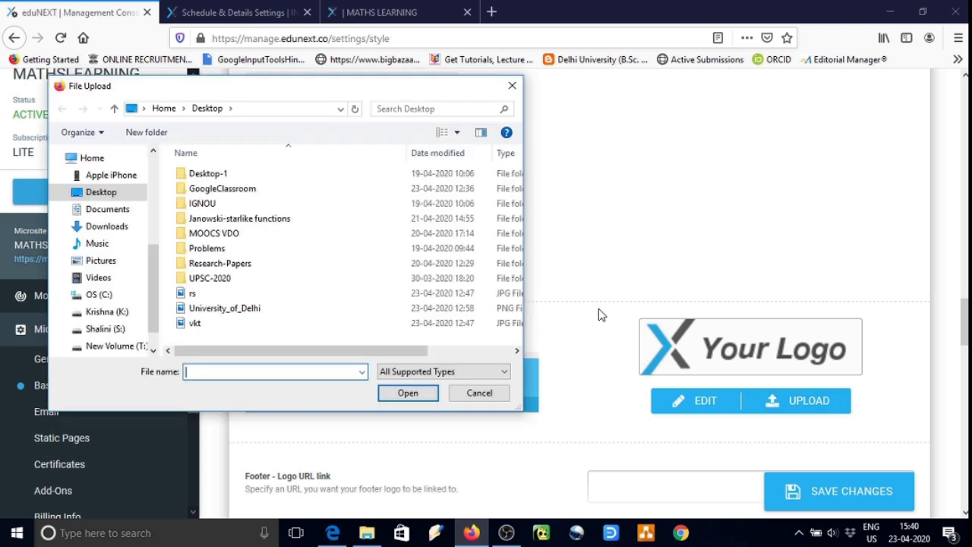
left_click(222, 309)
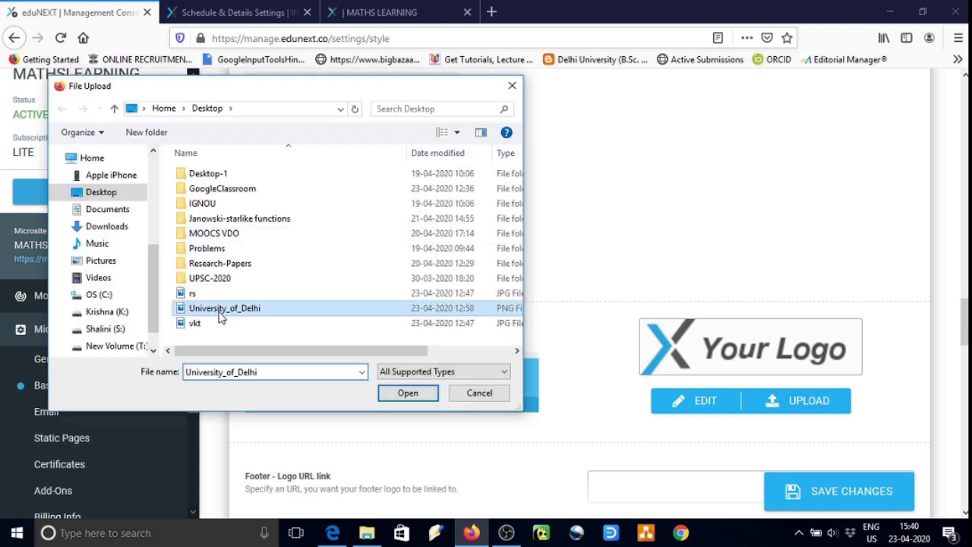
left_click(403, 393)
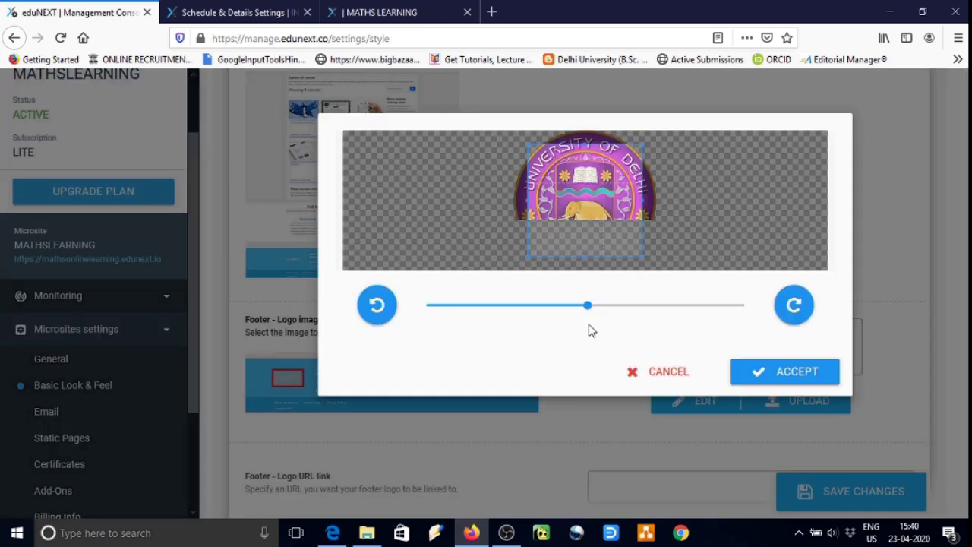
left_click(765, 389)
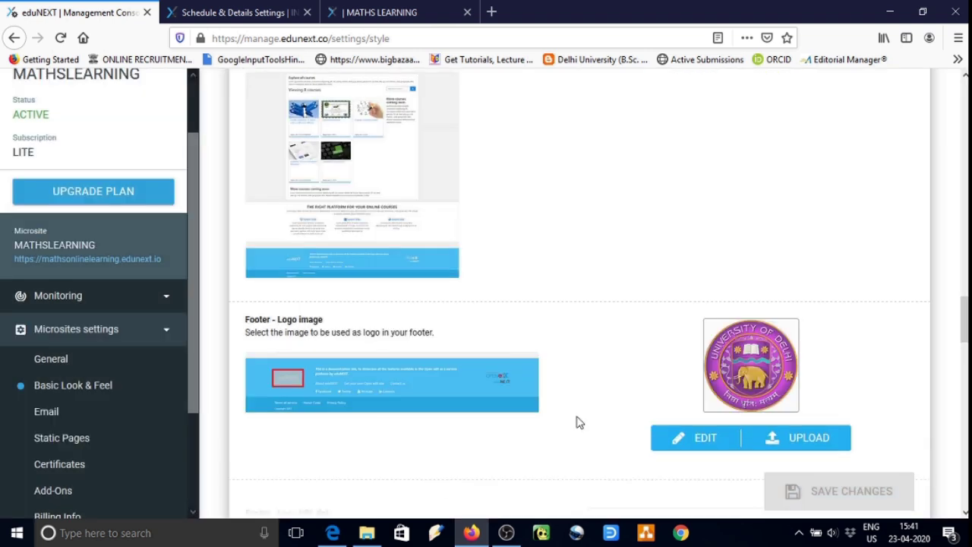
scroll(573, 404, "down", 3)
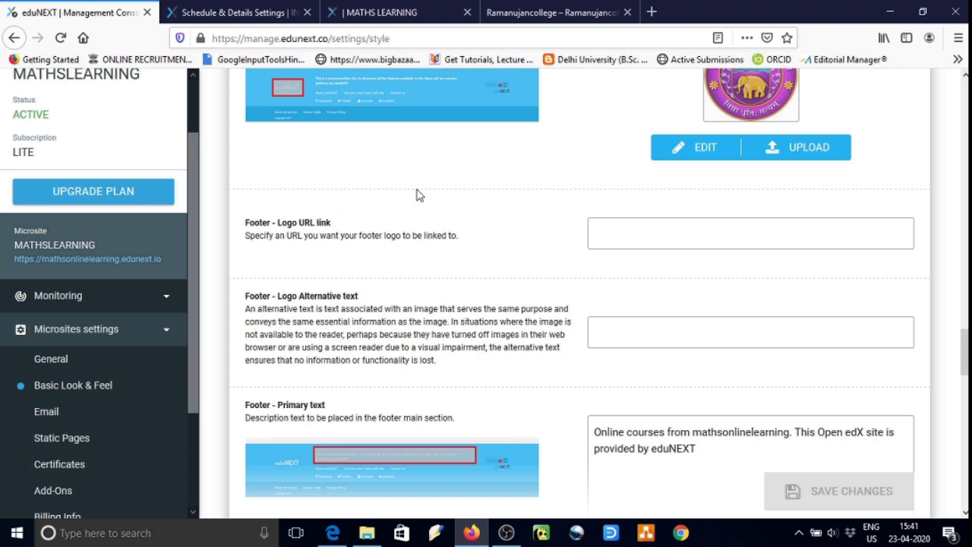
left_click(607, 233)
type("https://ramanujancollege.ac.in/")
left_click(712, 155)
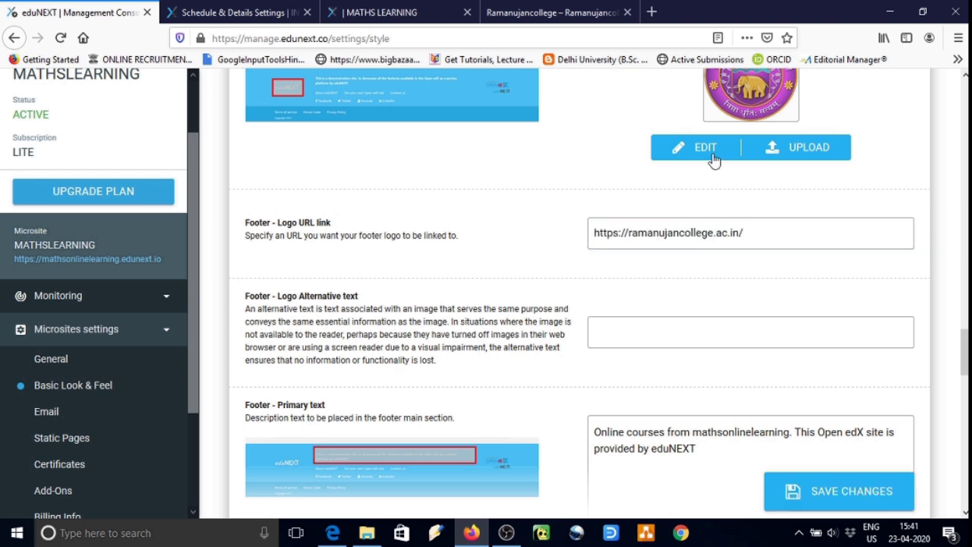
left_click(620, 329)
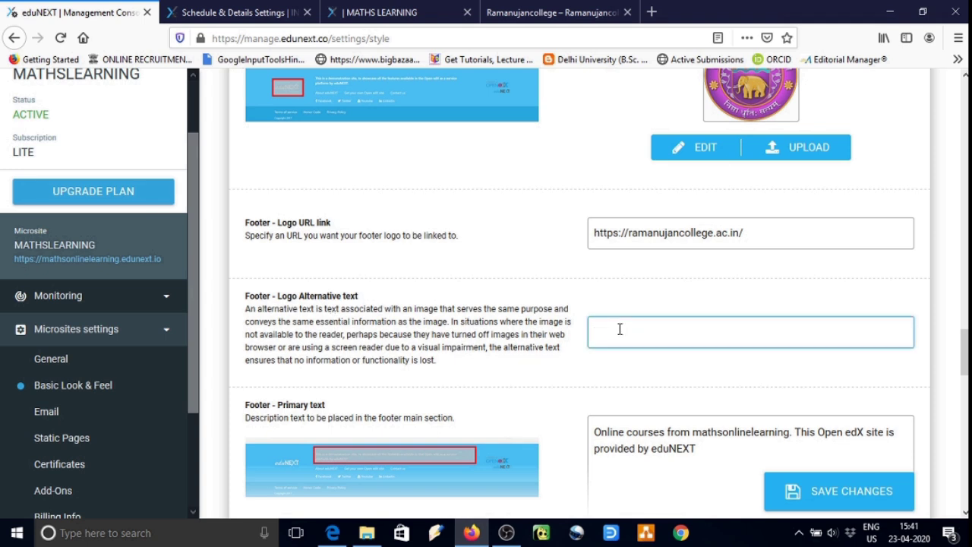
type("Please visit the site")
type("https://ramanujancollege.ac.in/")
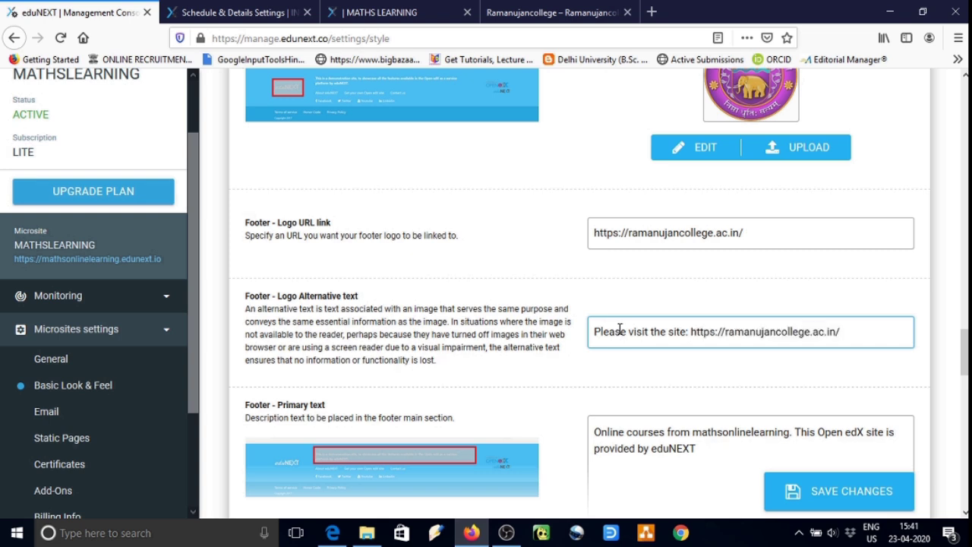
left_click(527, 376)
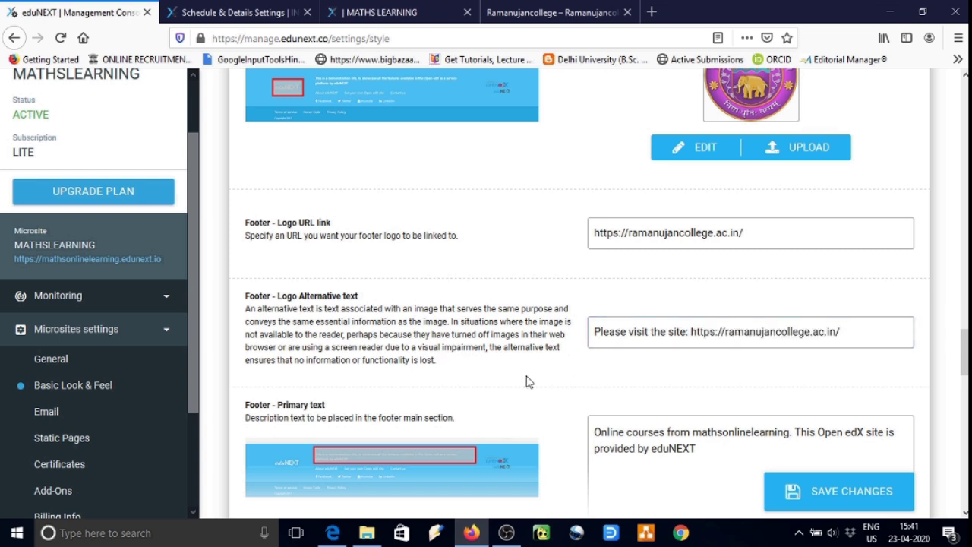
- Set the footer's primary text to "Online courses from mathsonlinelearning. This Open course site is provided and managed by Ramanujan college"
scroll(423, 394, "down", 3)
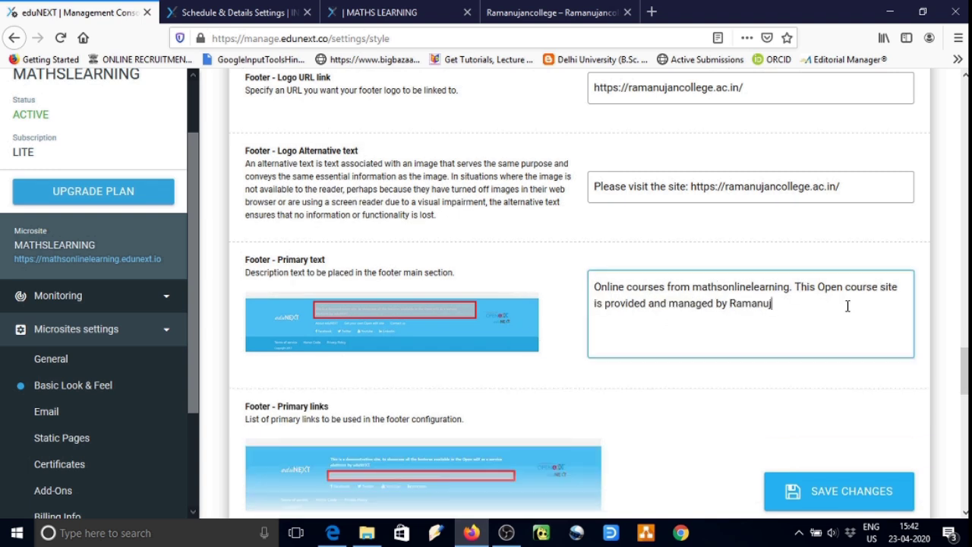
type("an college")
left_click(597, 413)
scroll(597, 413, "down", 2)
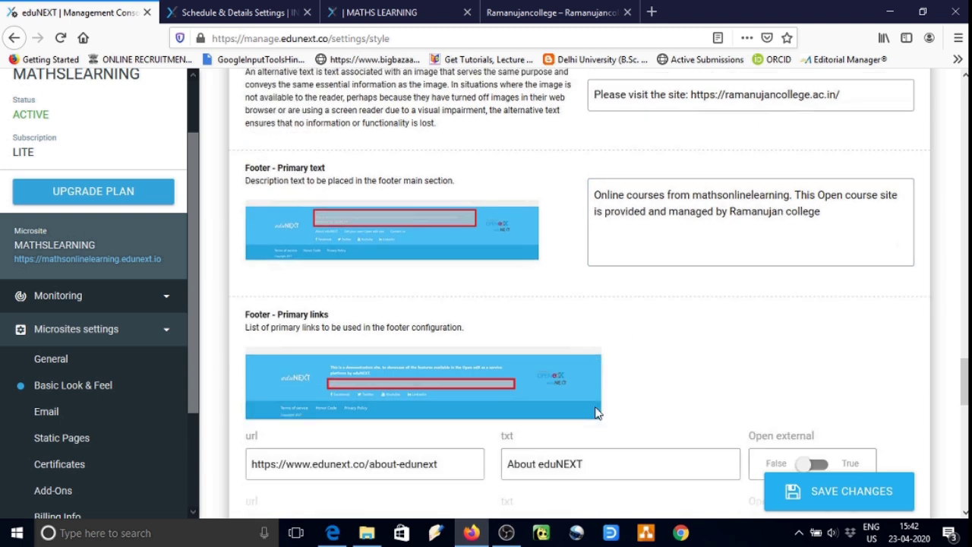
scroll(595, 413, "down", 1)
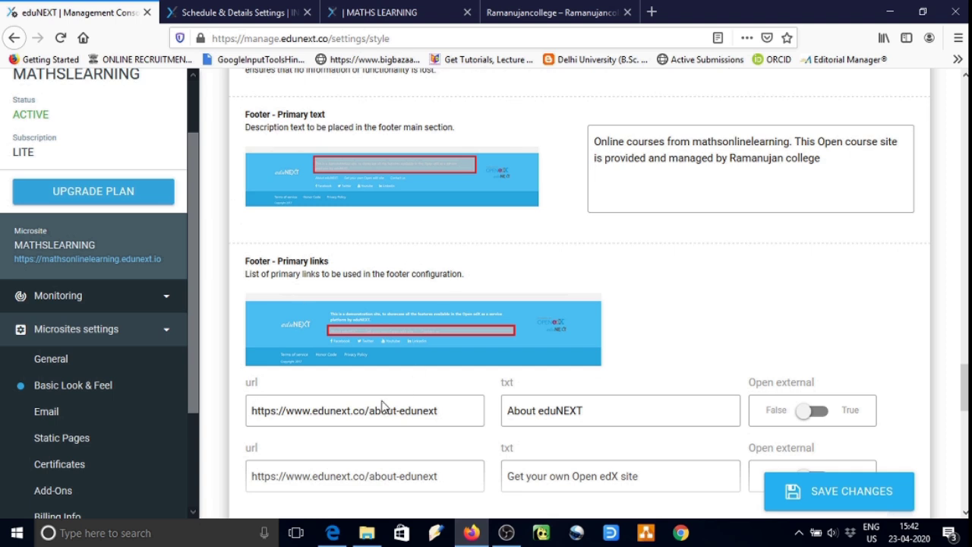
left_click_drag(465, 410, 252, 423)
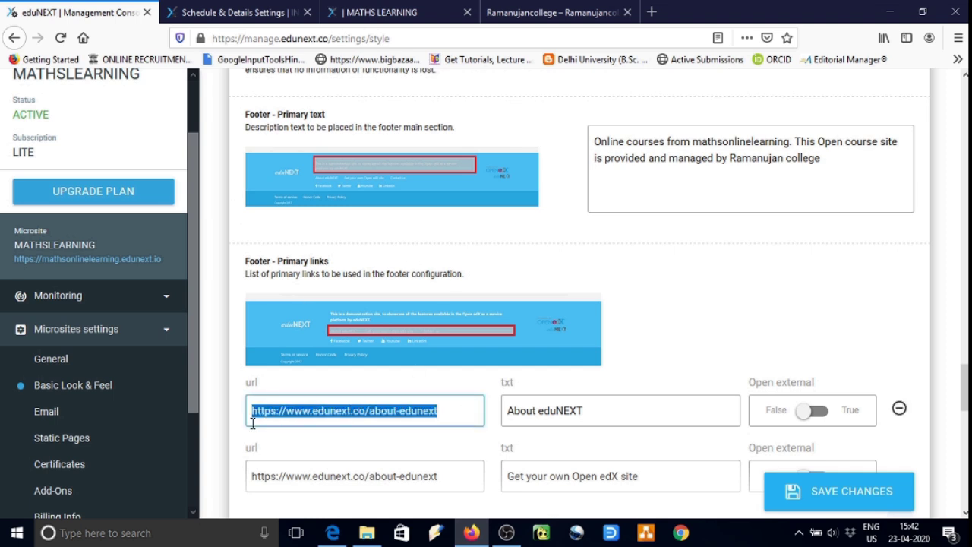
left_click(383, 14)
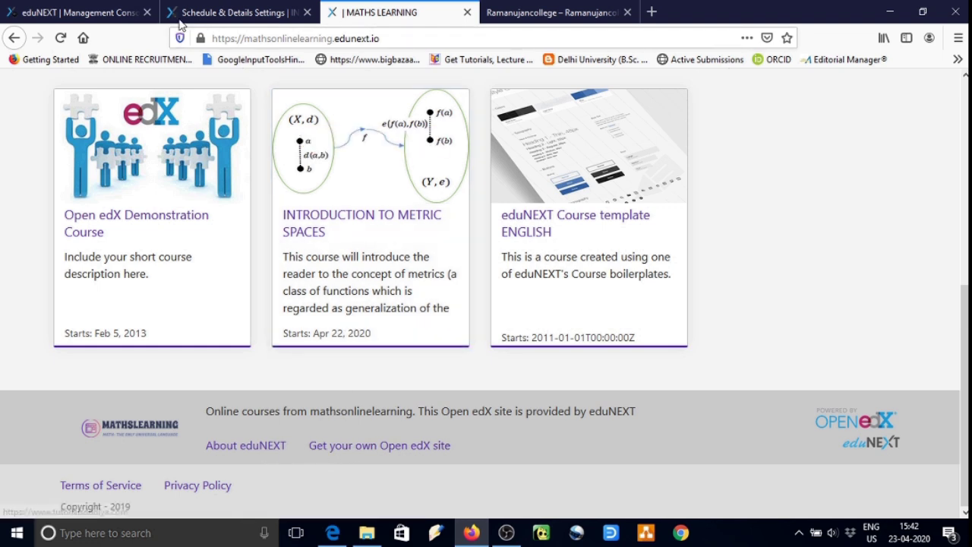
left_click(114, 12)
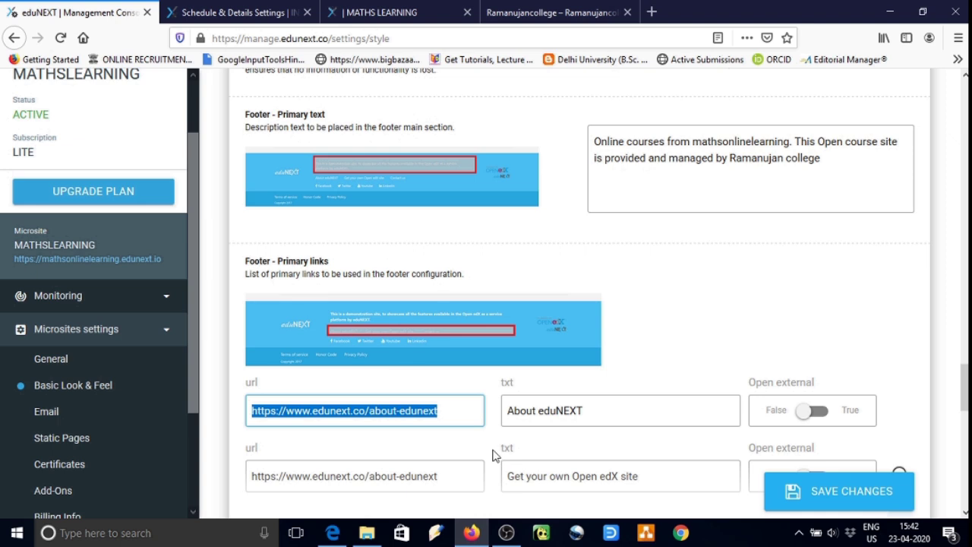
type("https://ramanujancollege.ac.in/")
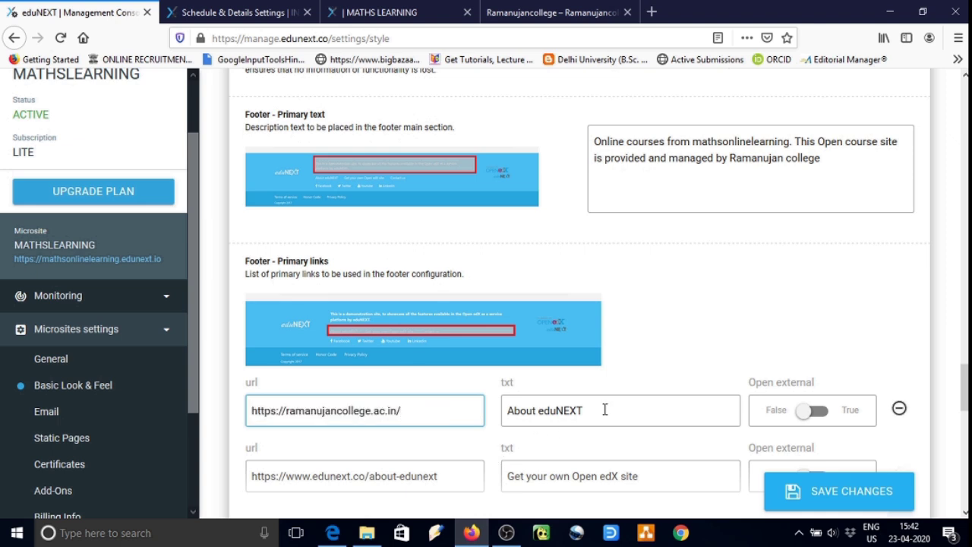
- Set the first primary link's text to "About Ramanujan College" and make it open externally
key("Tab")
left_click_drag(582, 409, 538, 410)
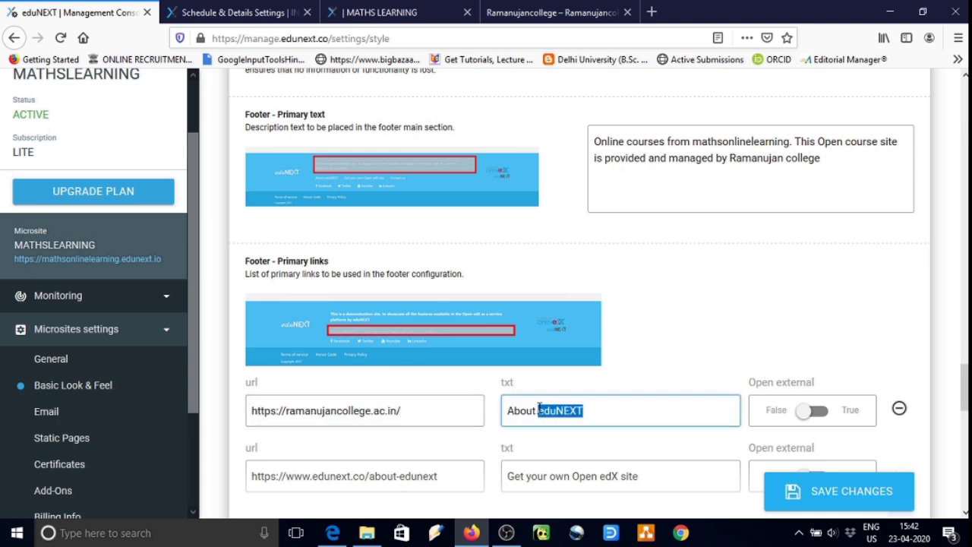
type("Rama")
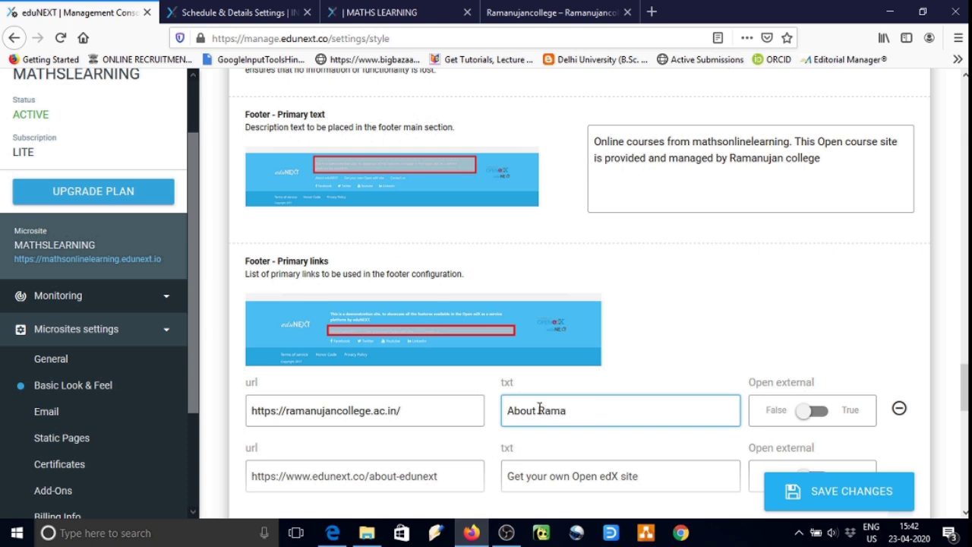
type("nujan College")
left_click(818, 416)
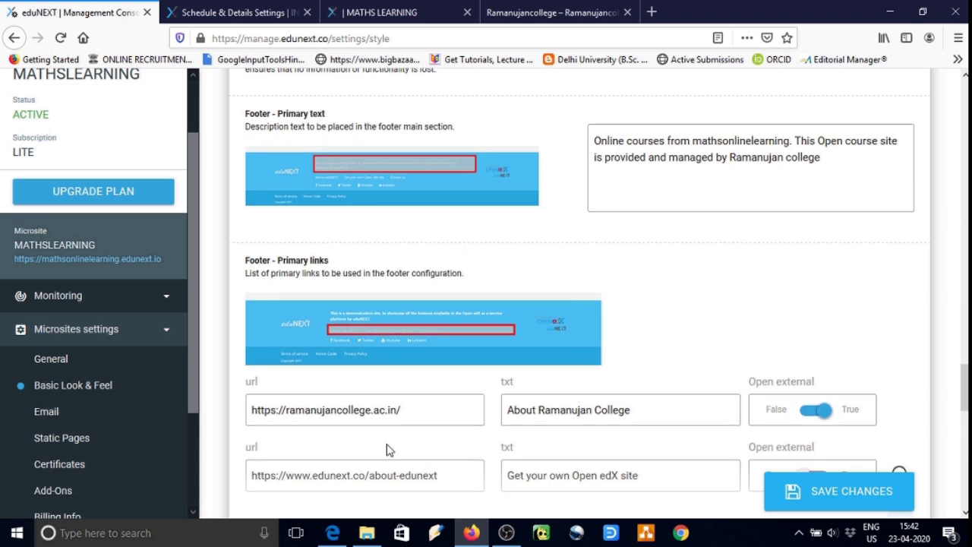
scroll(549, 419, "down", 1)
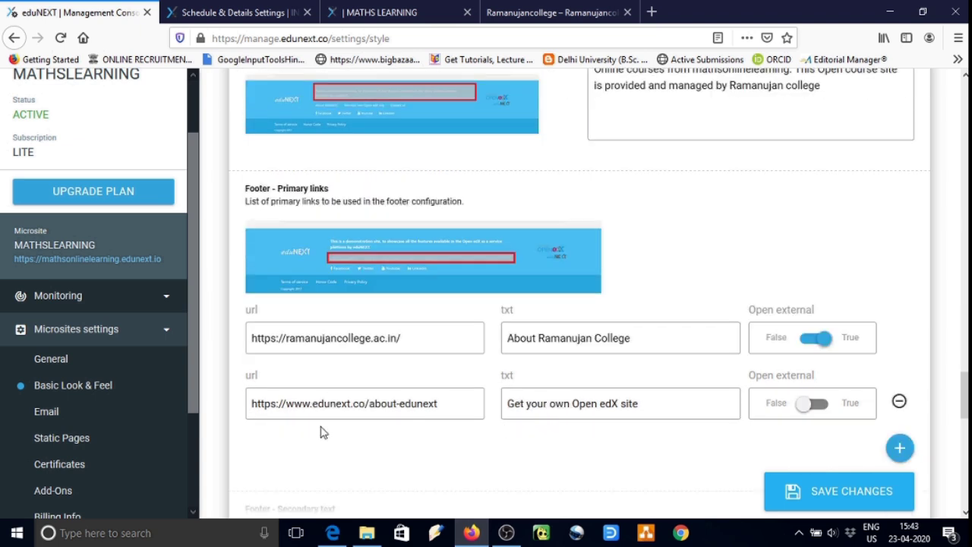
left_click_drag(448, 409, 225, 434)
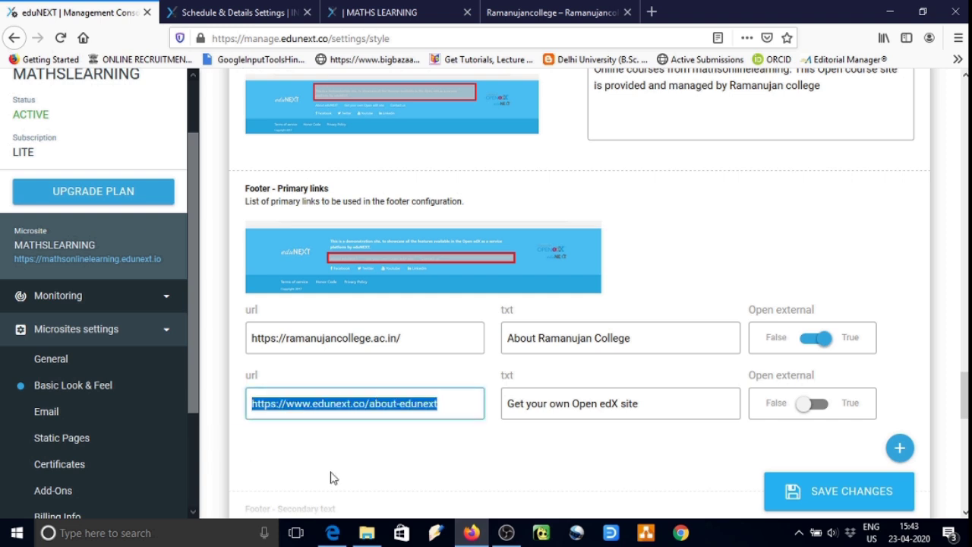
type("https://ramanujancollege.ac.in/")
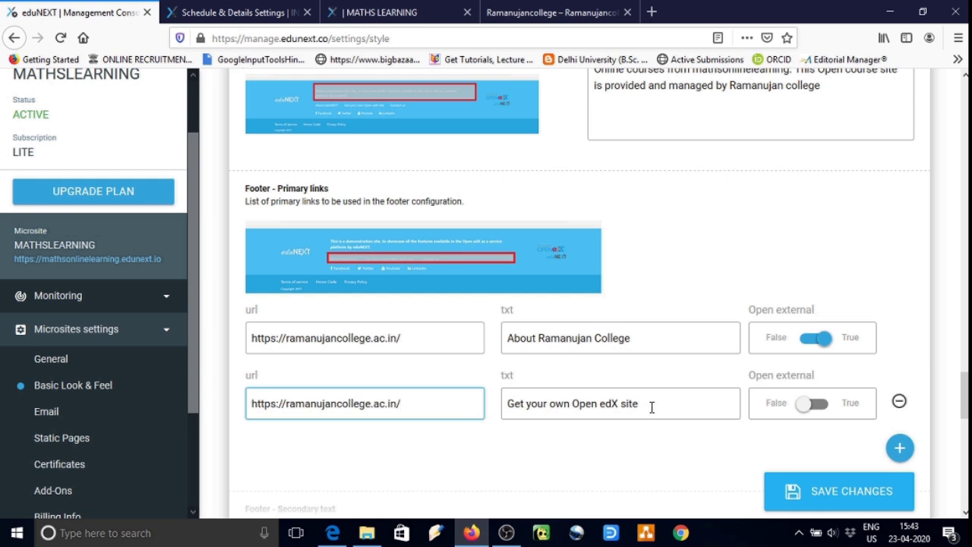
left_click_drag(654, 405, 486, 413)
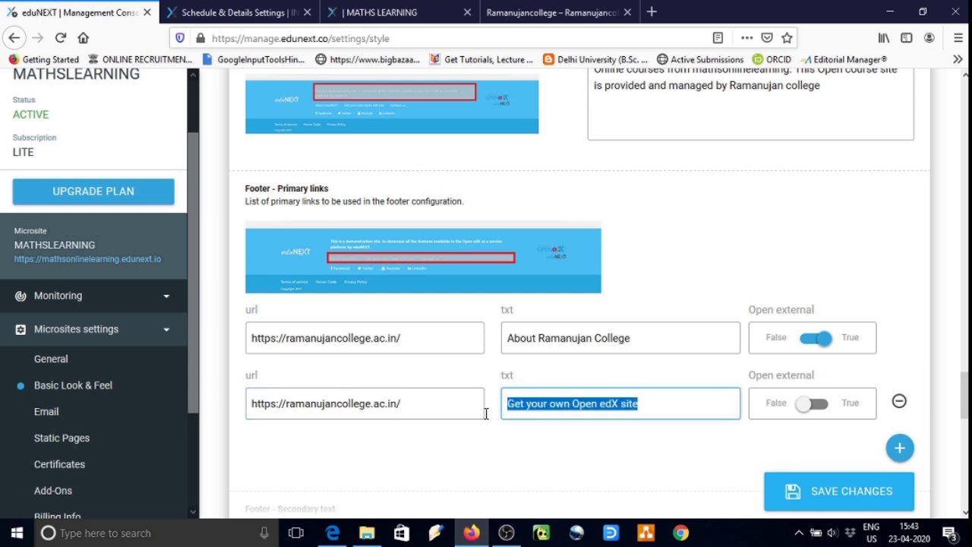
- Remove the second footer primary link, "Get your own Open edX site"
left_click(899, 400)
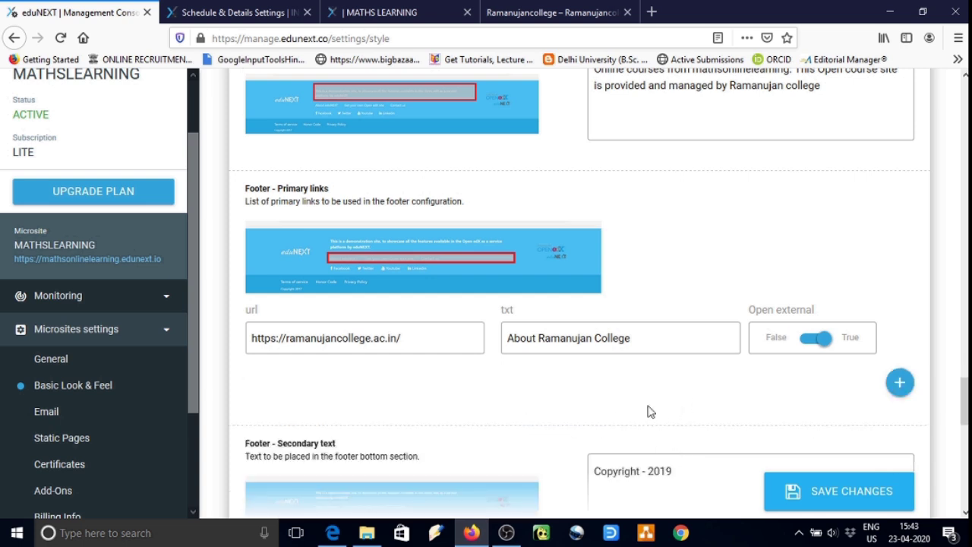
- Set the footer's secondary text to "Content Copyright @ Ramanujan College-2019"
scroll(607, 394, "down", 3)
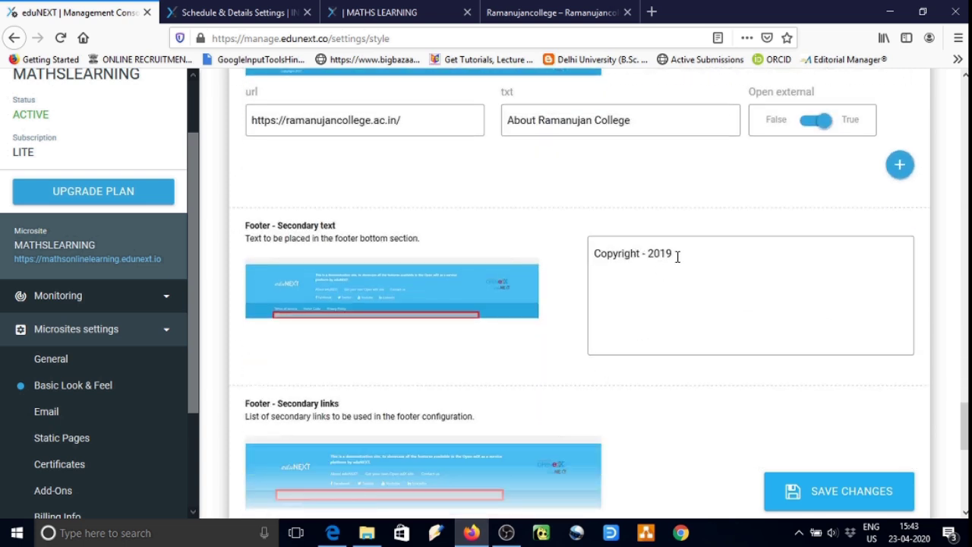
left_click(629, 254)
key("ctrl+a")
type("Content Copyright @ Ramanujan College-2019")
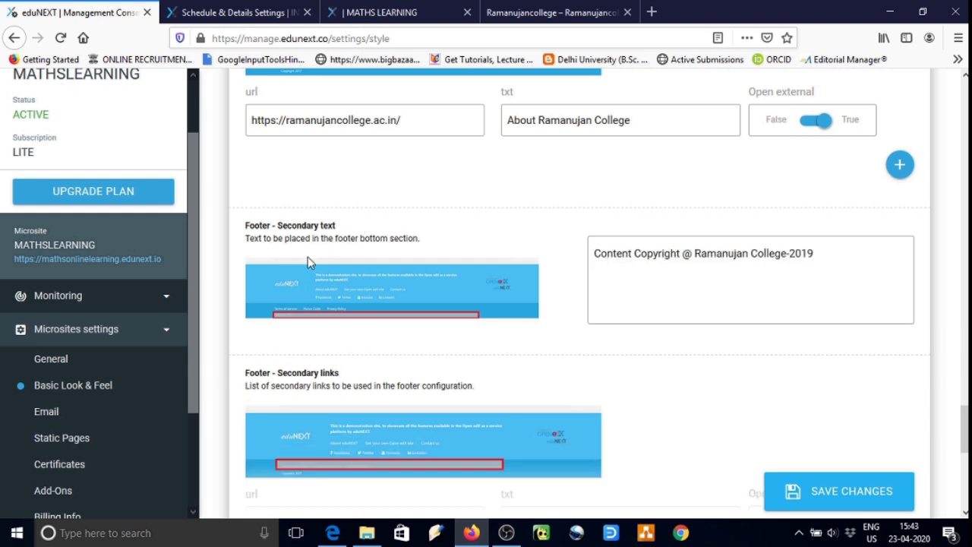
- Set the colour of the footer's "Powered by open edX" image to Full Color
scroll(337, 305, "down", 1)
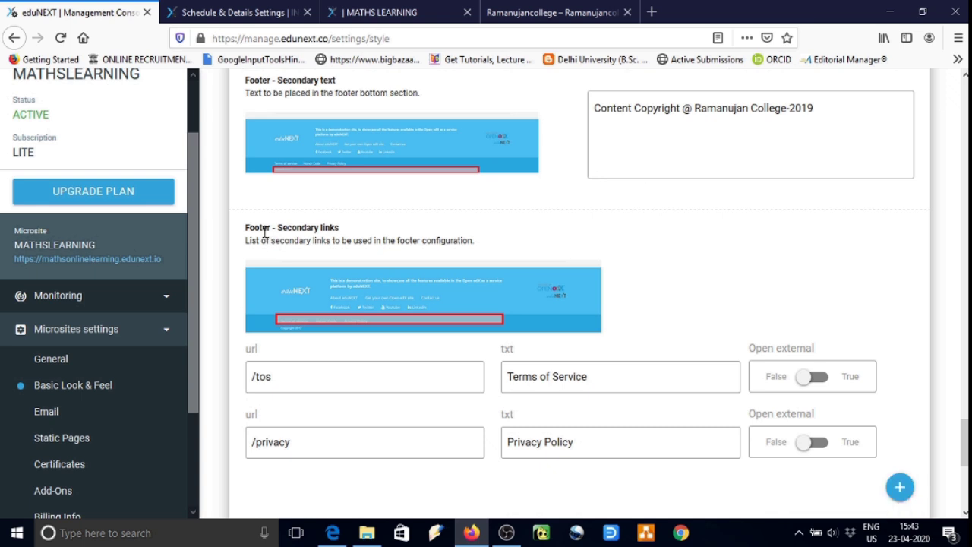
left_click_drag(264, 230, 353, 231)
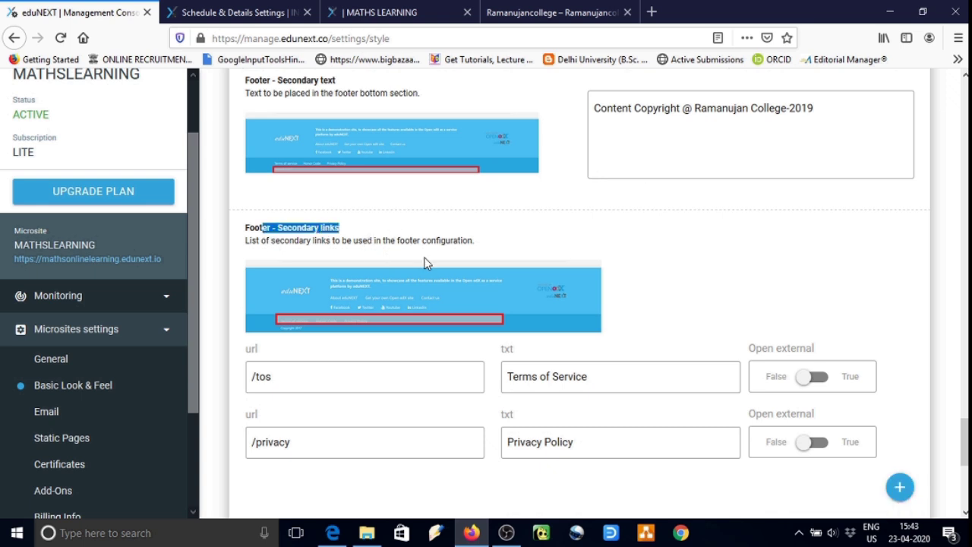
left_click(400, 251)
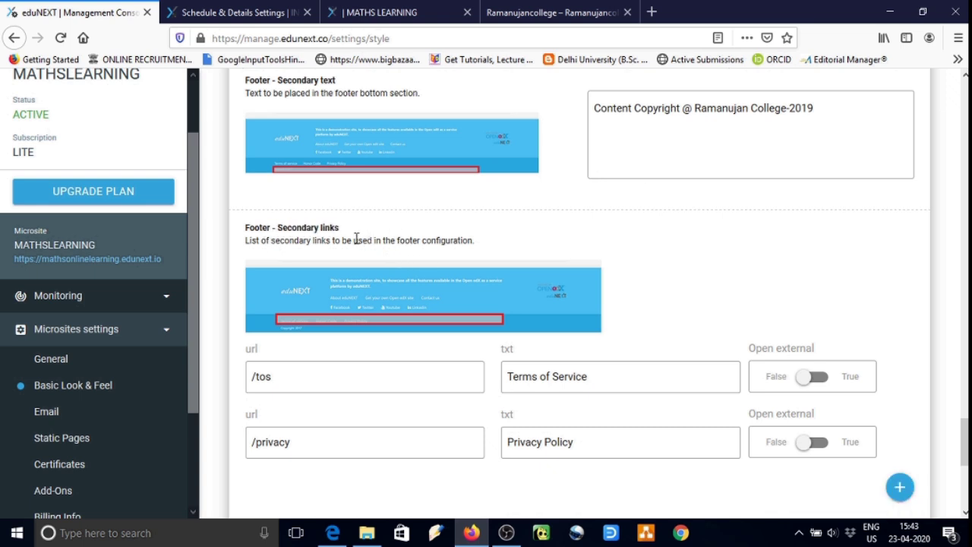
scroll(448, 283, "down", 2)
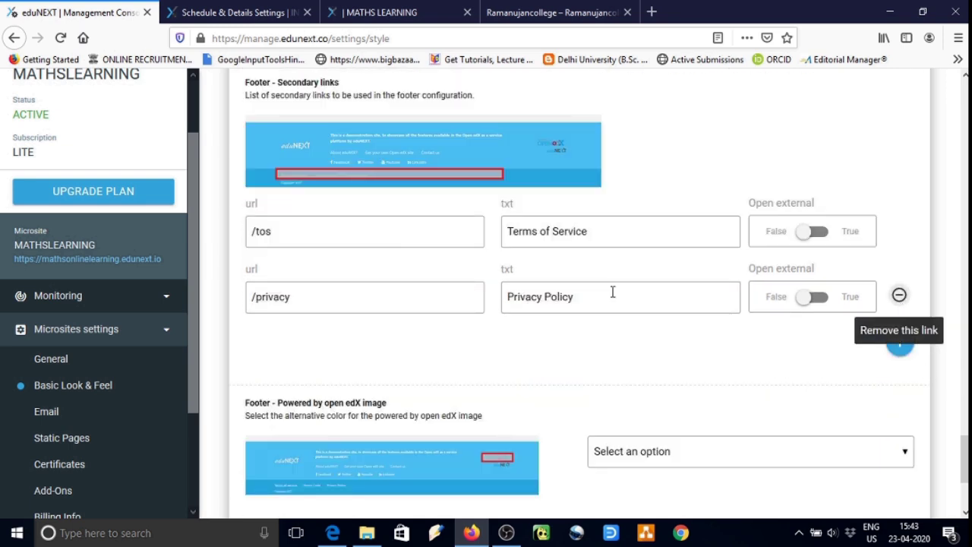
scroll(425, 407, "down", 2)
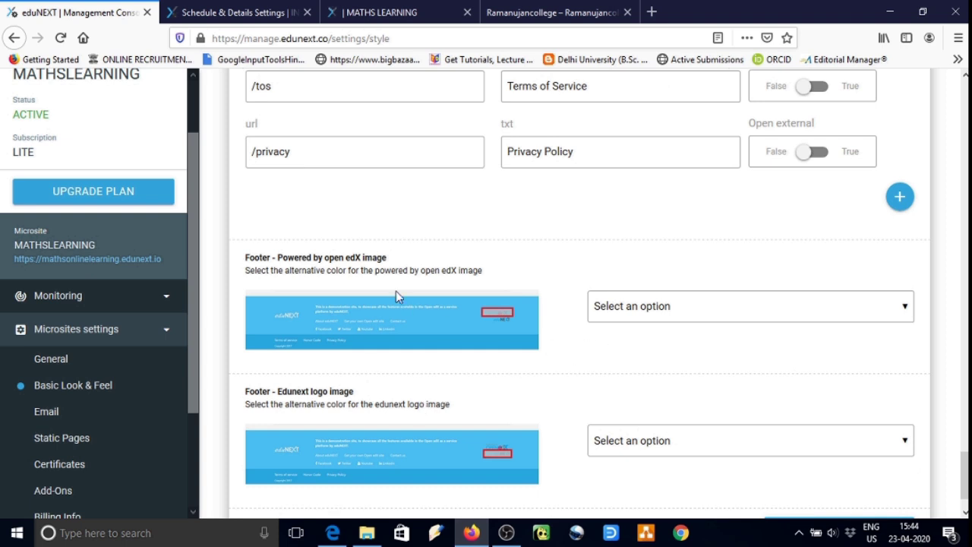
scroll(447, 341, "down", 1)
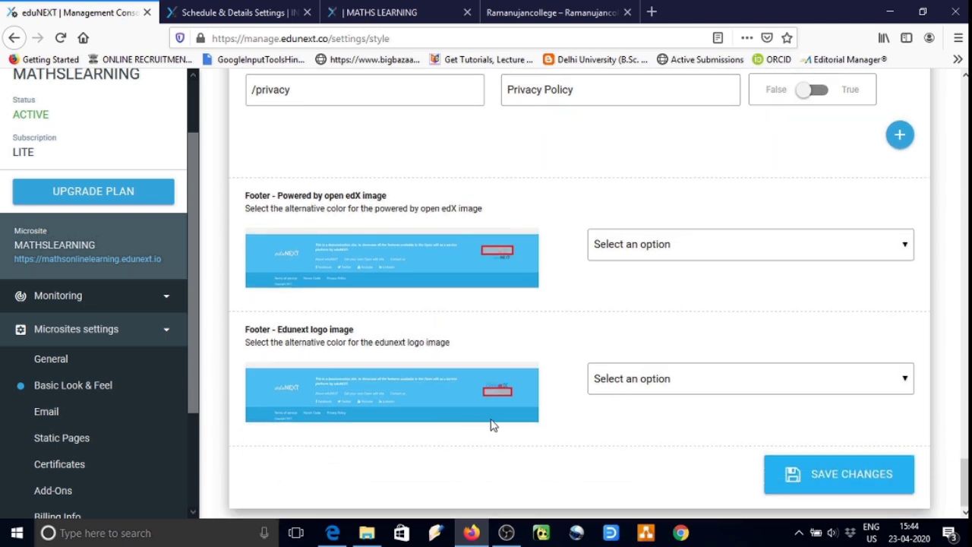
left_click(698, 260)
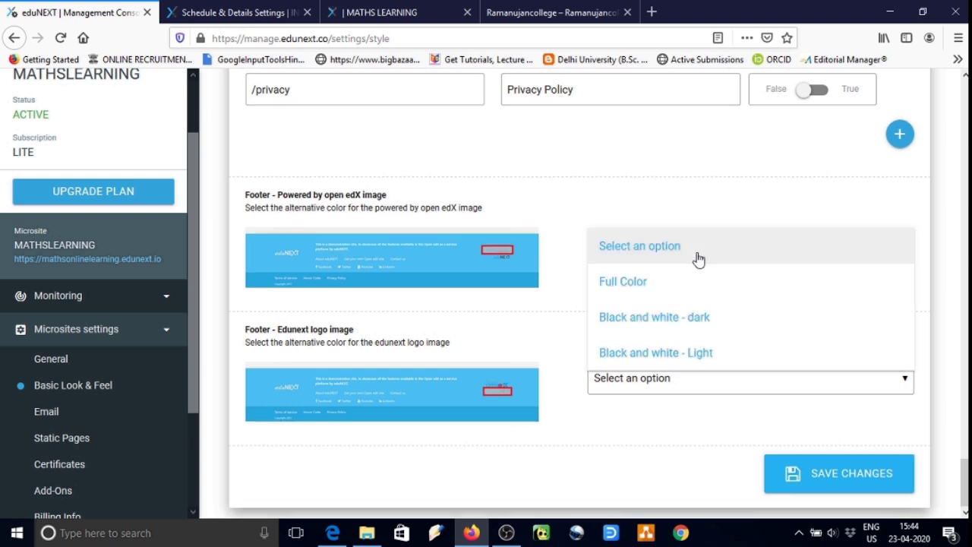
left_click(642, 297)
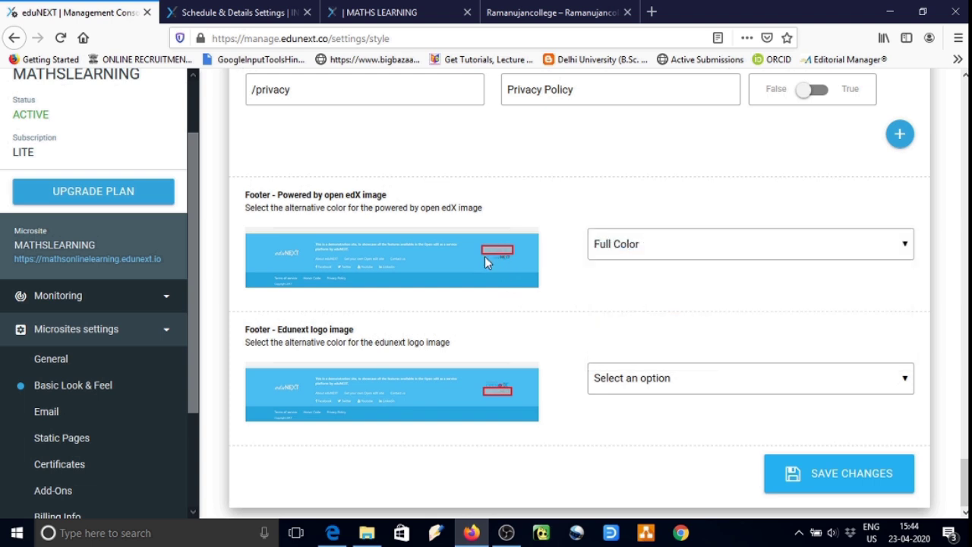
- Set the colour of the footer's Edunext logo image to Grey and save the changes
left_click(622, 385)
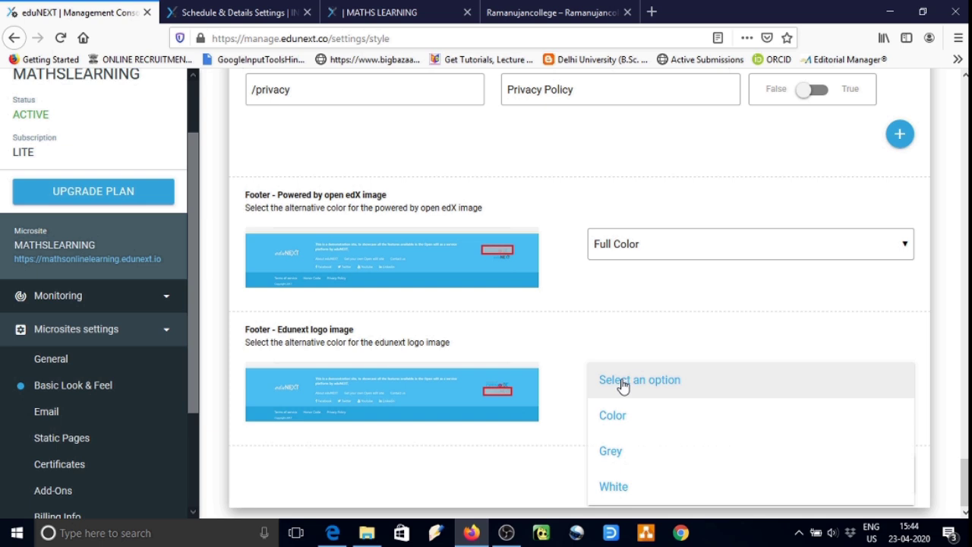
left_click(614, 451)
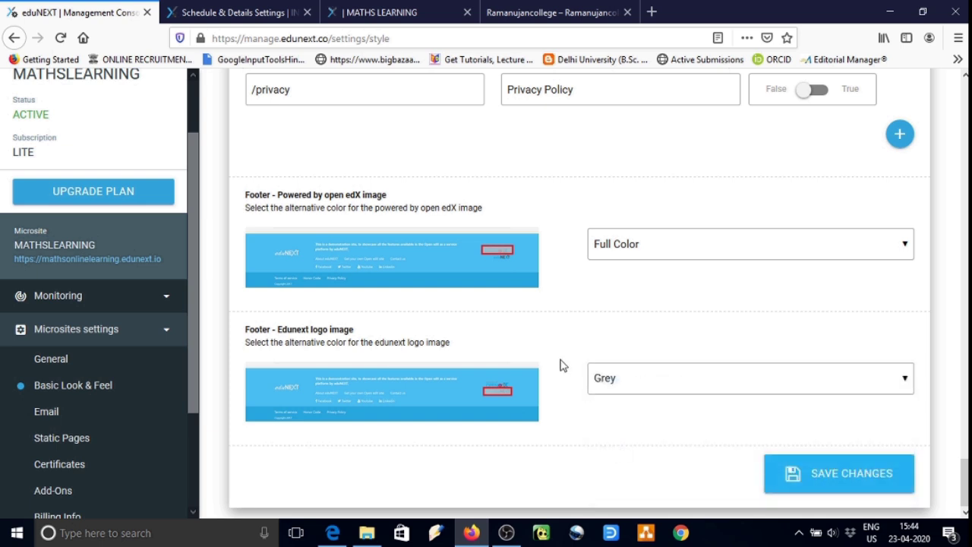
left_click(800, 478)
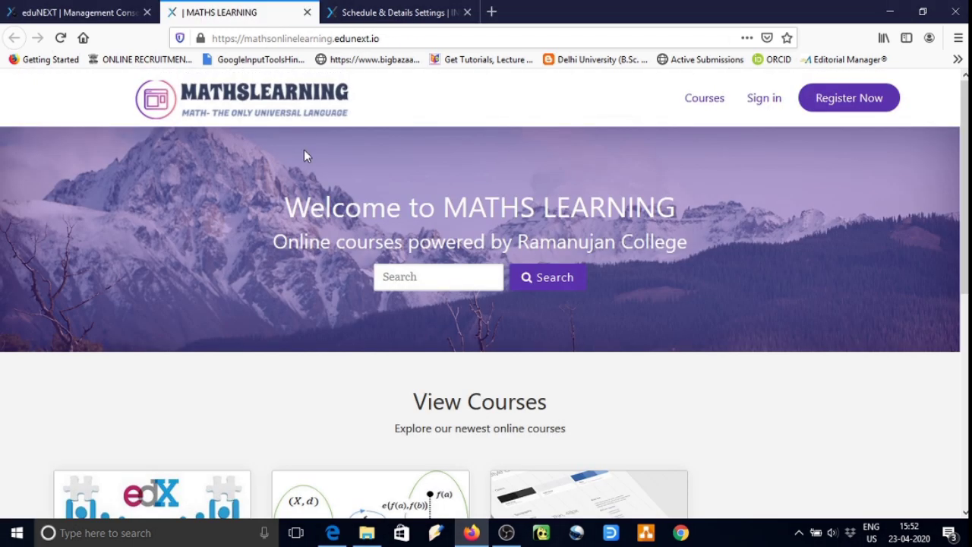
- Review the live MATHS LEARNING homepage down to its customised footer logo, link and texts
scroll(332, 246, "down", 5)
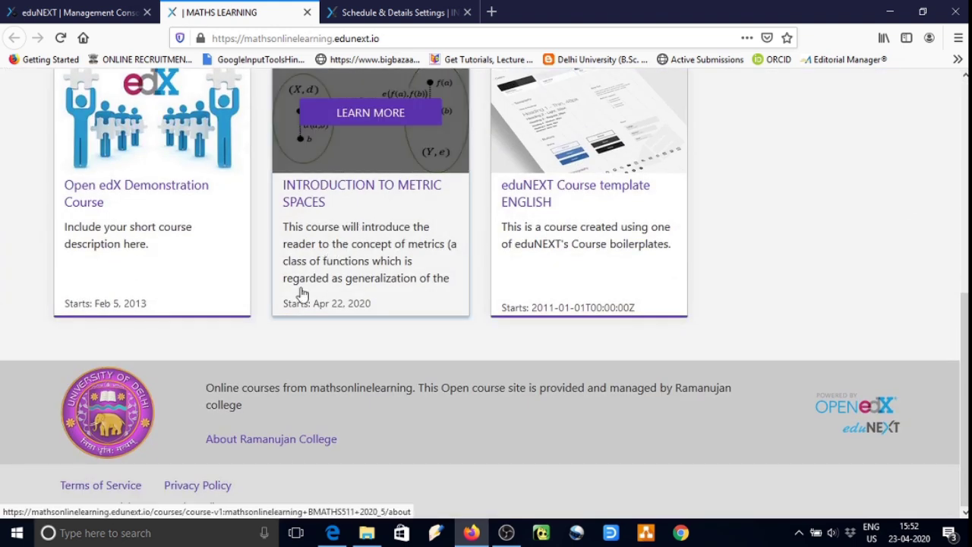
scroll(384, 329, "up", 2)
scroll(384, 328, "down", 2)
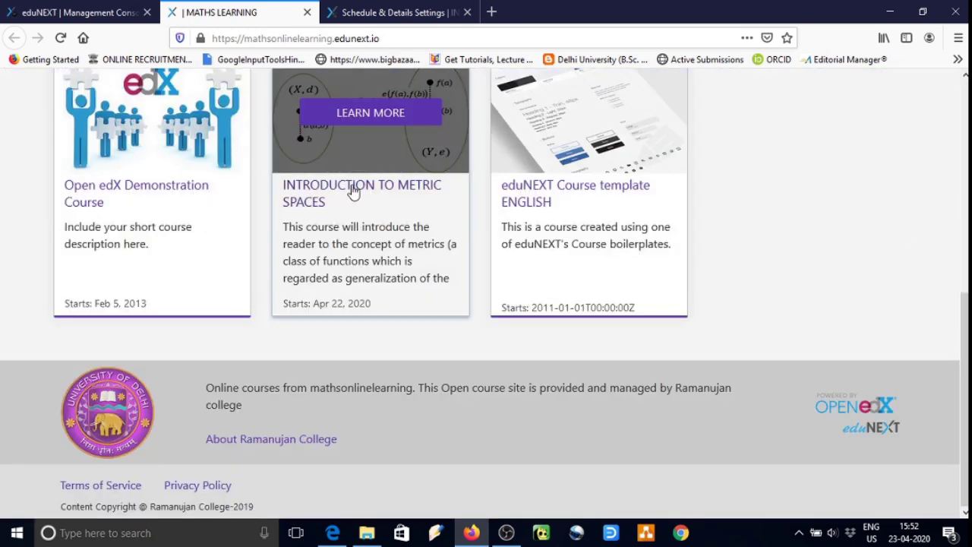
- Open the INTRODUCTION TO METRIC SPACES course page and look through its description, requirements and course staff
left_click(354, 191)
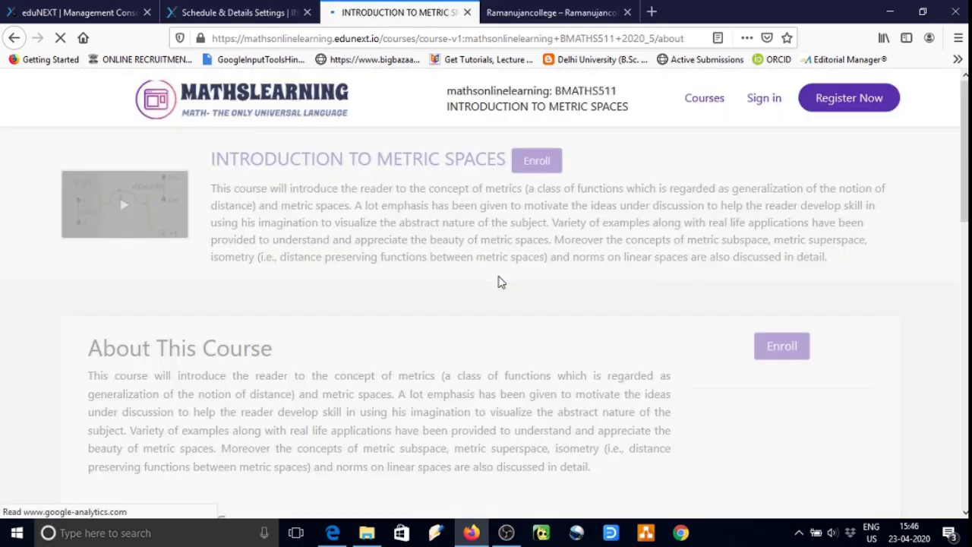
scroll(486, 289, "down", 5)
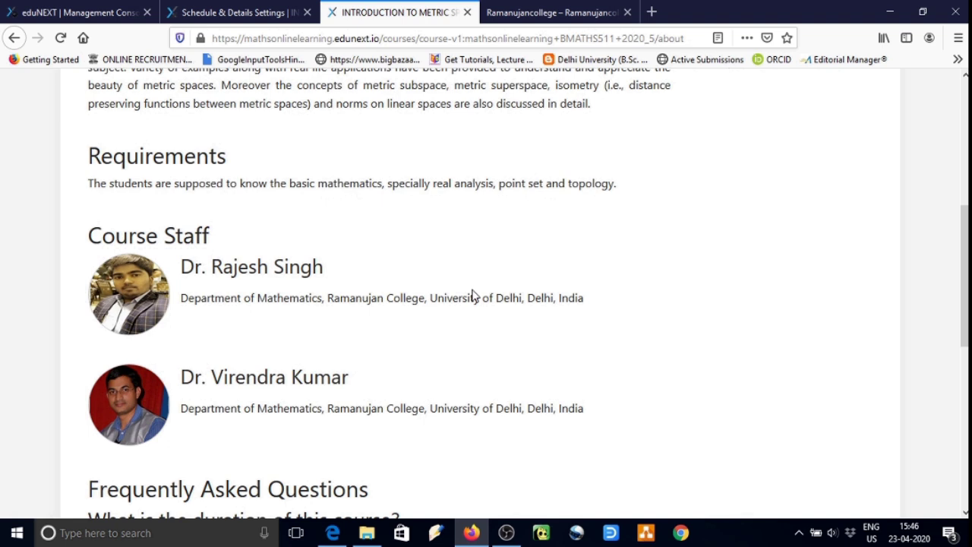
scroll(471, 294, "up", 5)
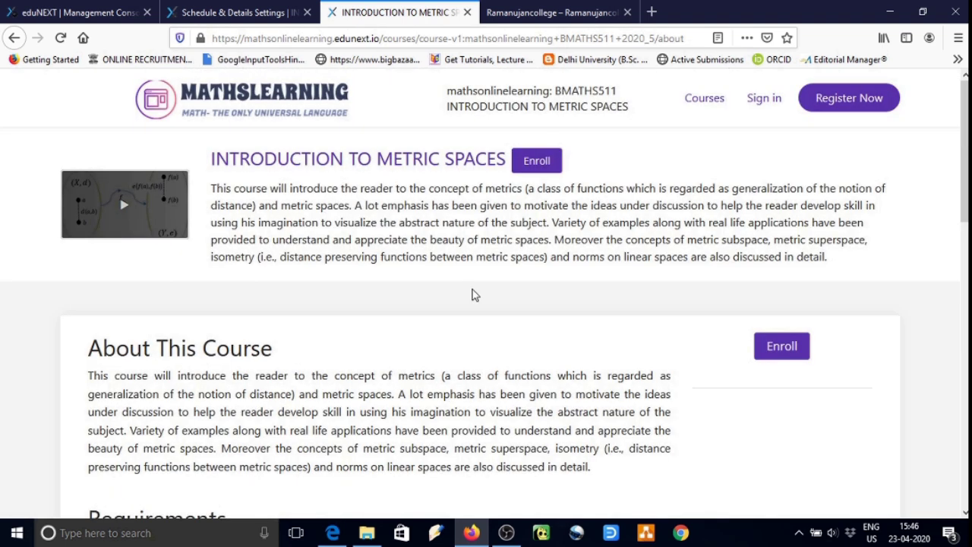